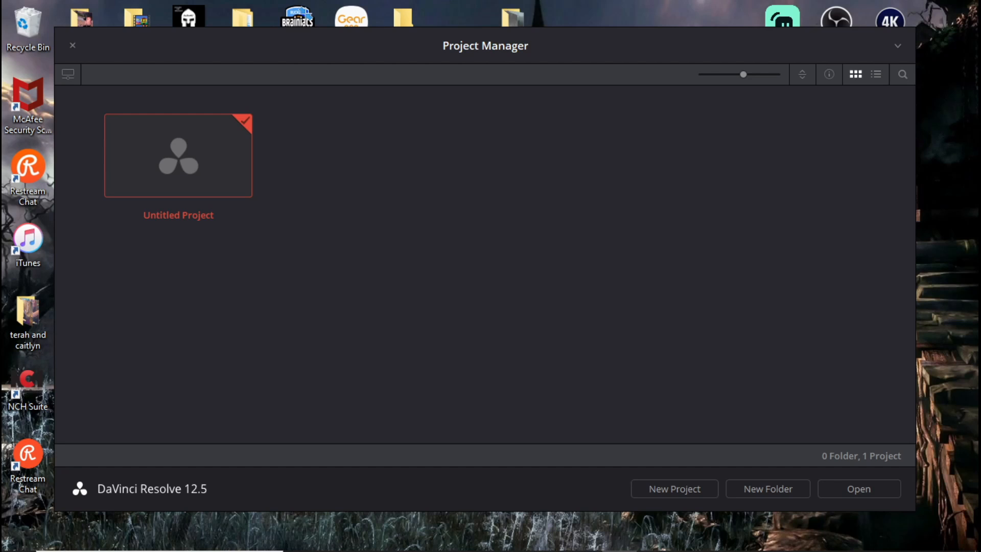
# Open the existing Untitled Project from the Project Manager.
pyautogui.moveTo(548, 53); pyautogui.dragTo(640, 81)
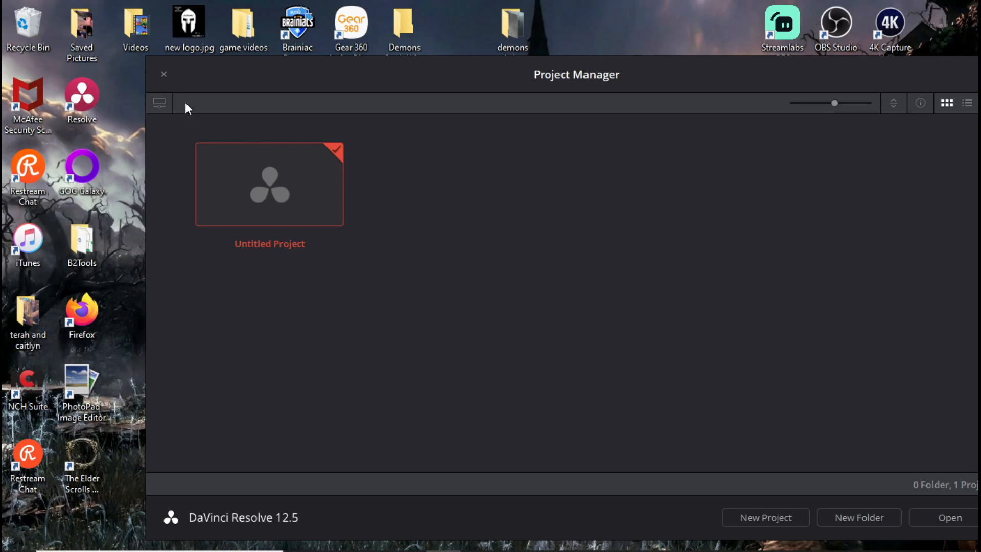
pyautogui.moveTo(707, 68); pyautogui.dragTo(620, 45)
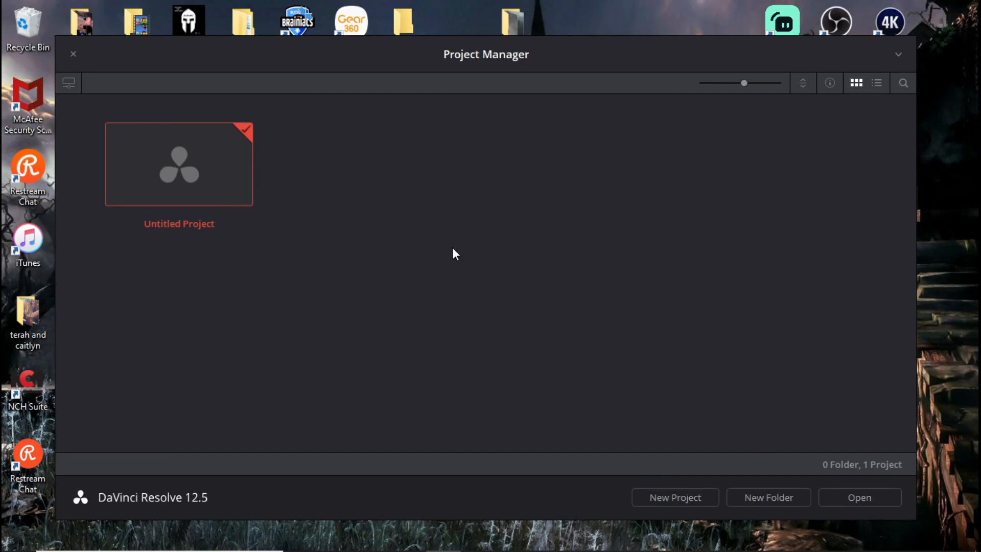
pyautogui.click(851, 498)
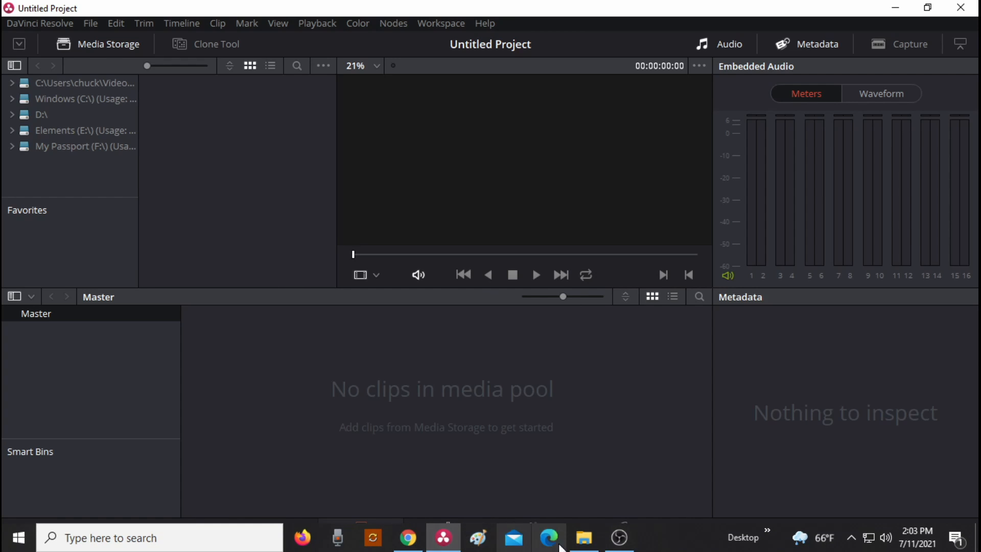
pyautogui.click(582, 537)
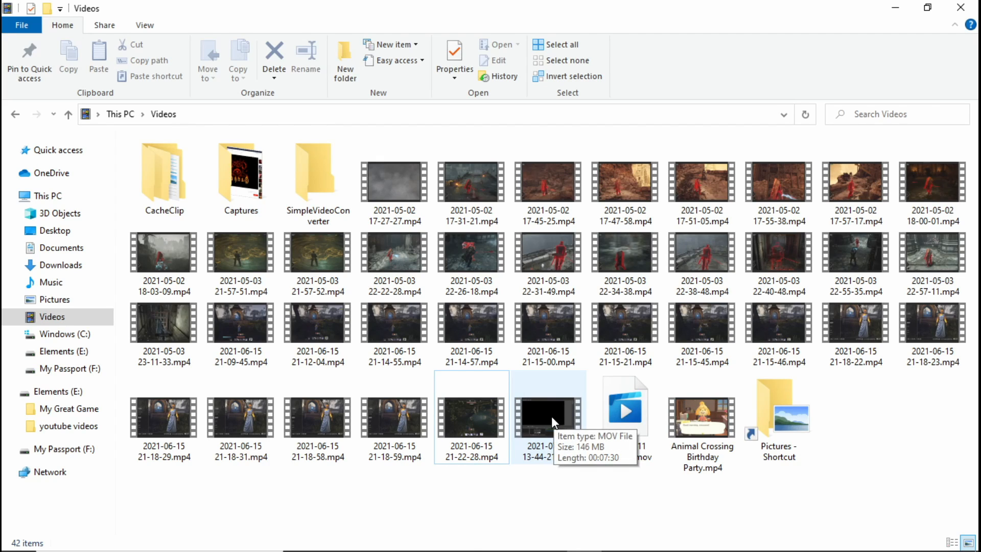
pyautogui.moveTo(550, 416); pyautogui.dragTo(380, 415)
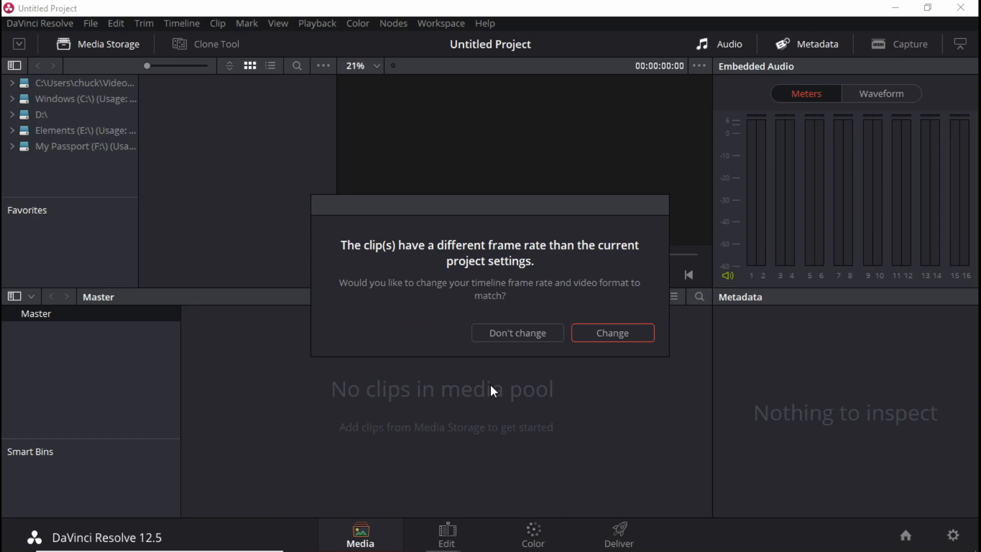
pyautogui.click(601, 337)
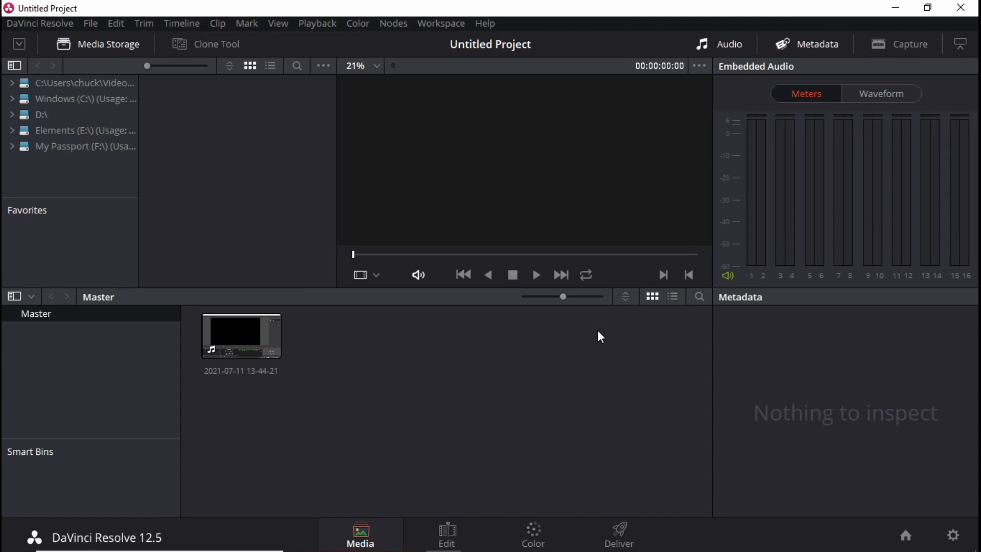
pyautogui.click(445, 534)
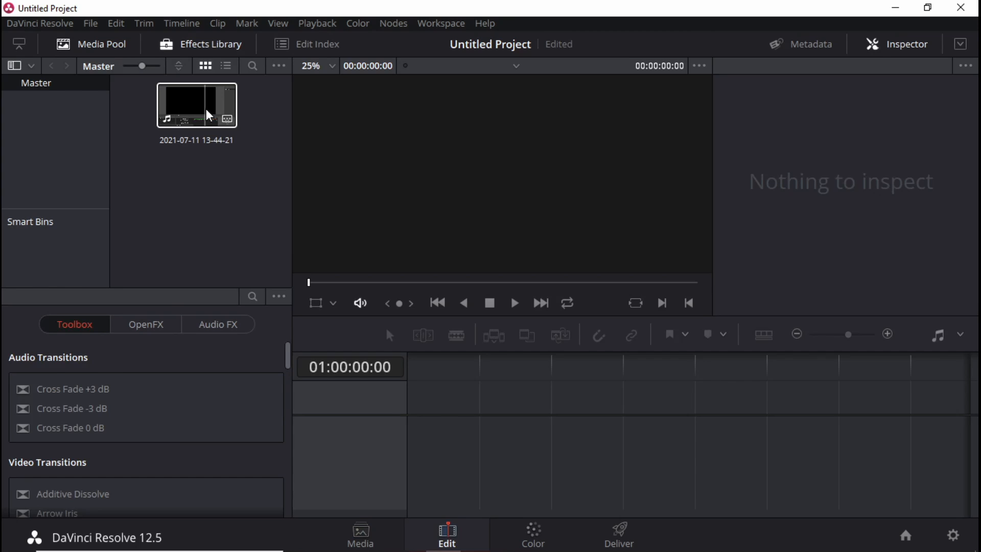
pyautogui.moveTo(210, 116); pyautogui.dragTo(415, 423)
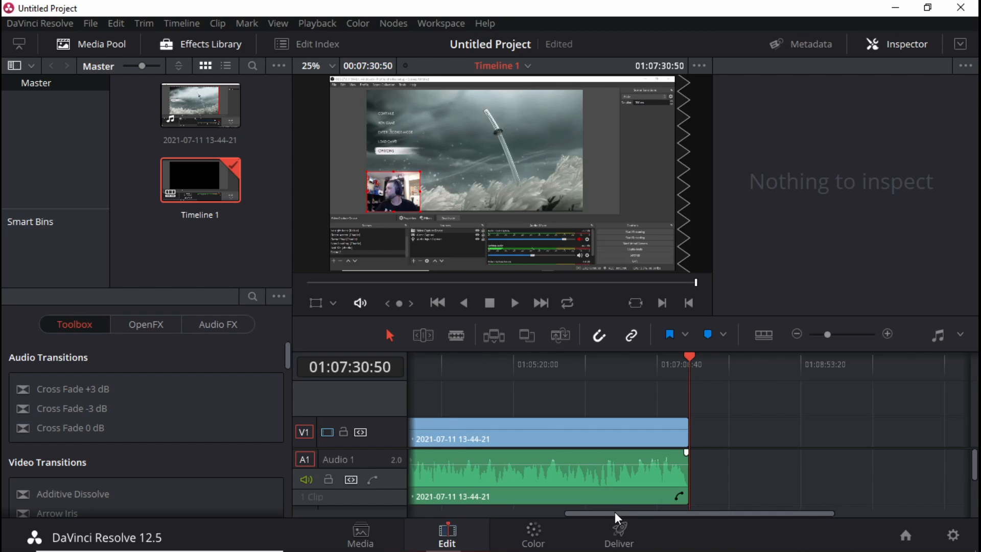
# Scrub through the clip on the timeline from start to end and play back the section from 01:05:30:40.
pyautogui.click(424, 361)
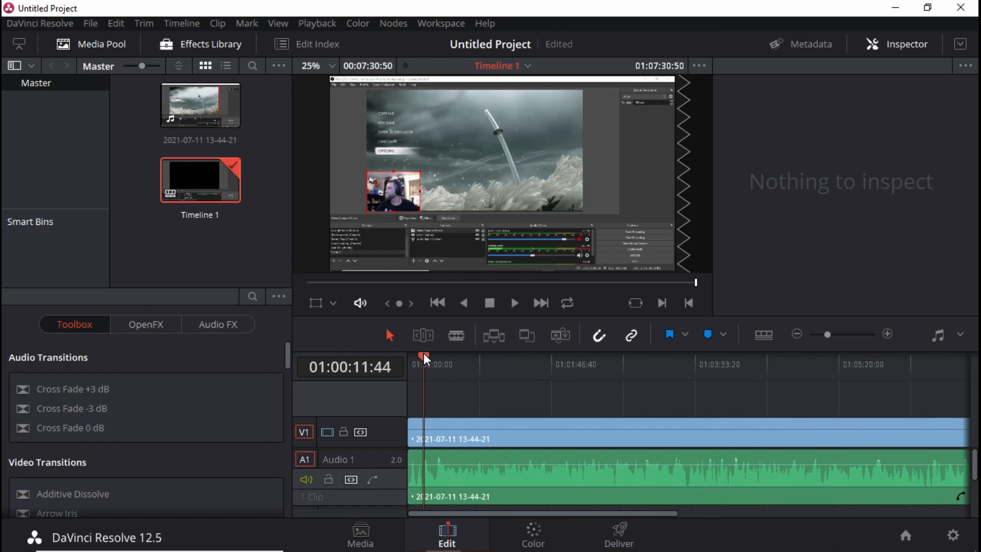
pyautogui.click(509, 360)
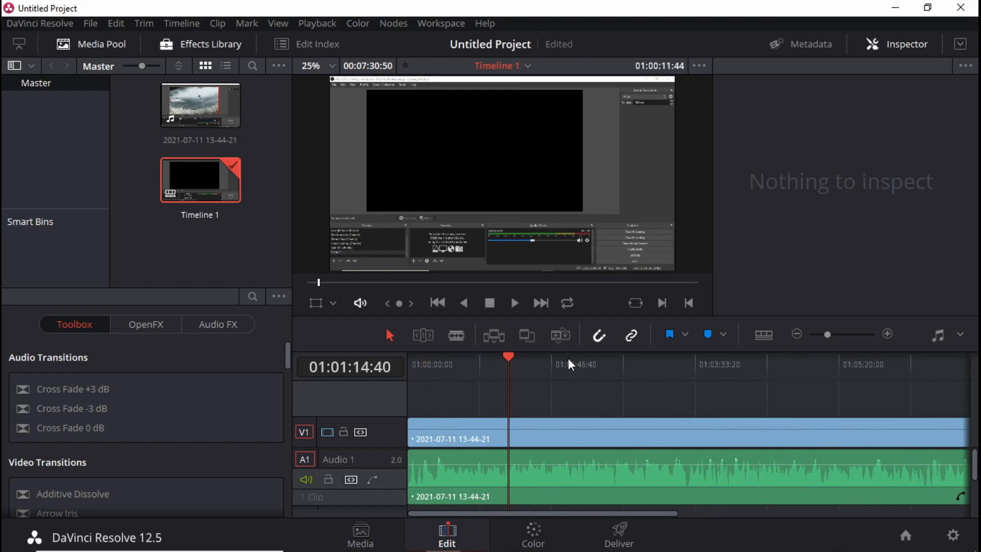
pyautogui.click(642, 363)
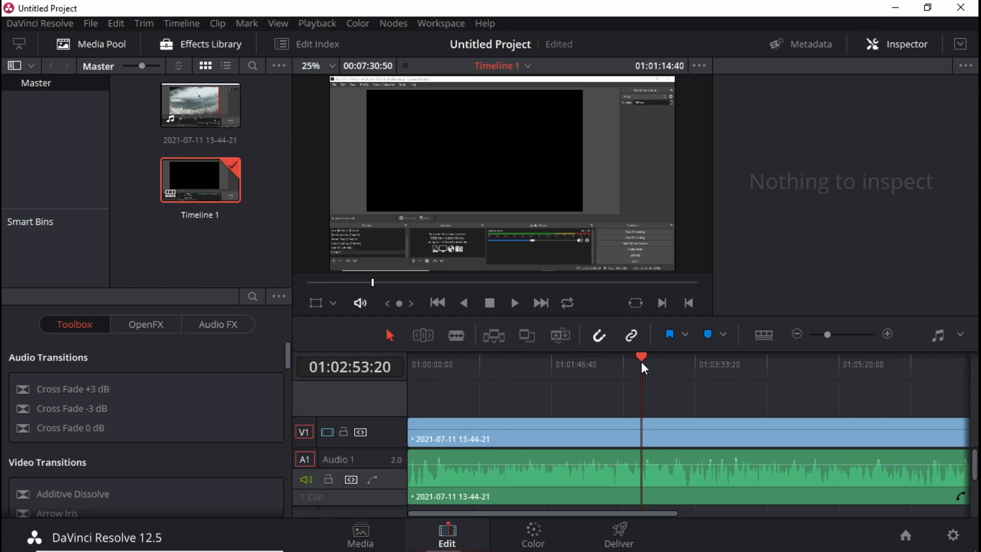
pyautogui.click(768, 366)
pyautogui.click(871, 382)
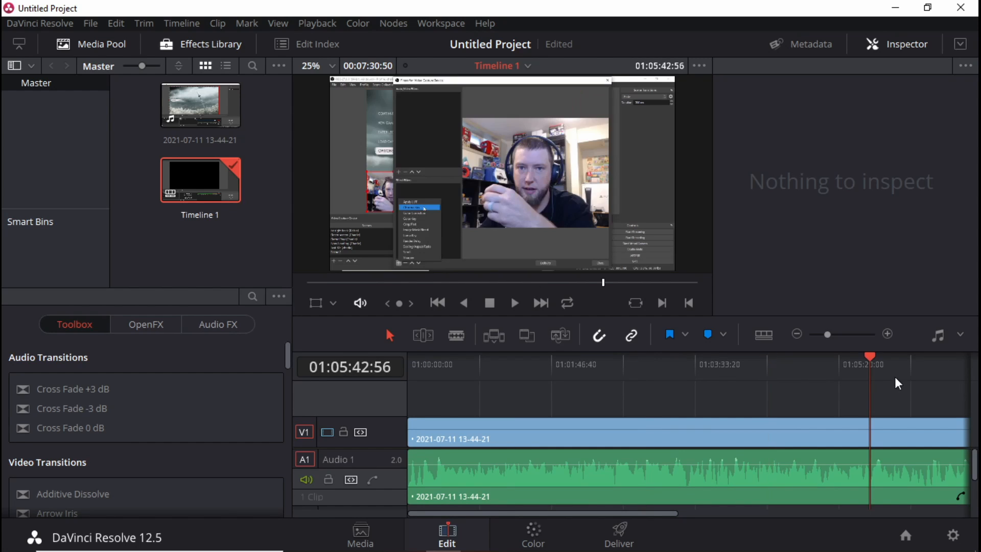
pyautogui.moveTo(547, 514); pyautogui.dragTo(586, 509)
pyautogui.click(749, 354)
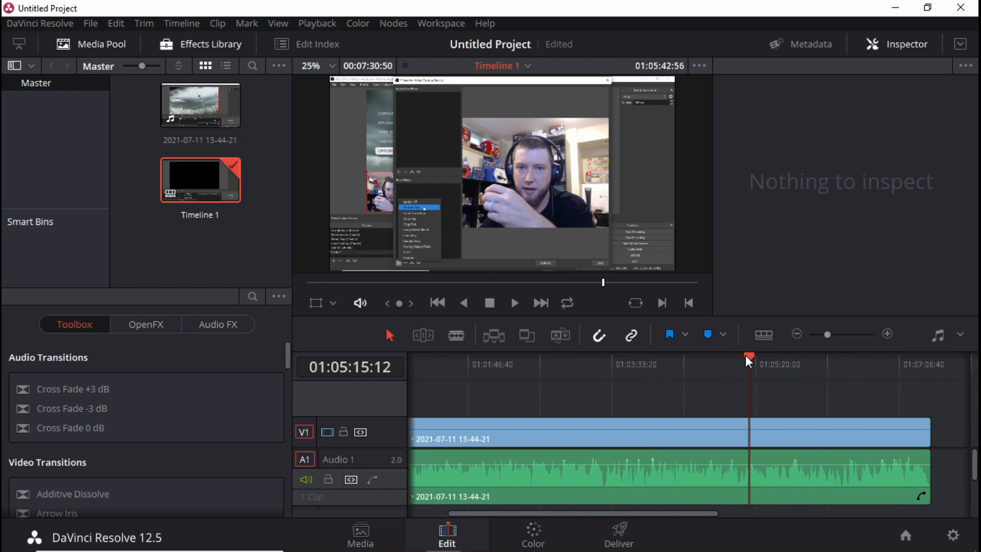
pyautogui.click(766, 354)
pyautogui.click(781, 355)
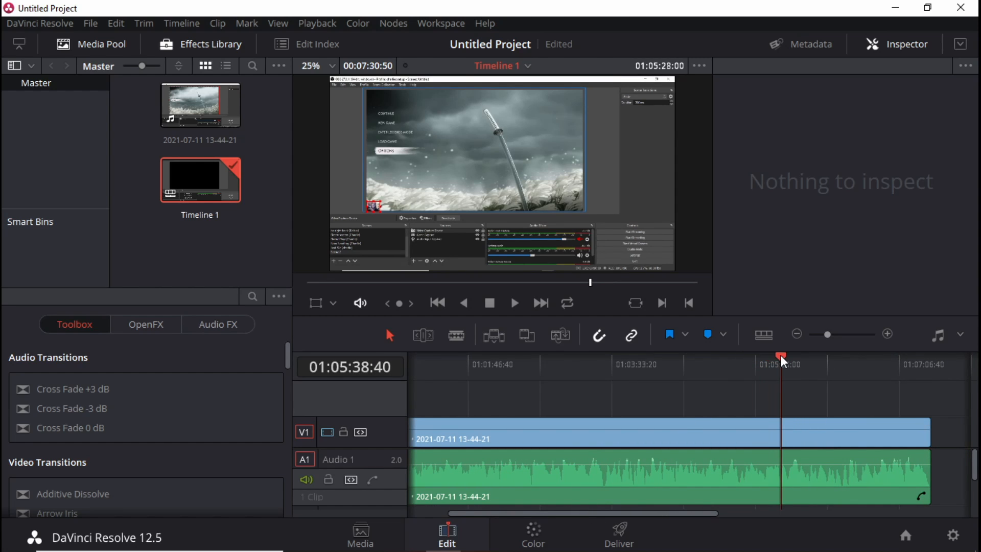
pyautogui.click(808, 357)
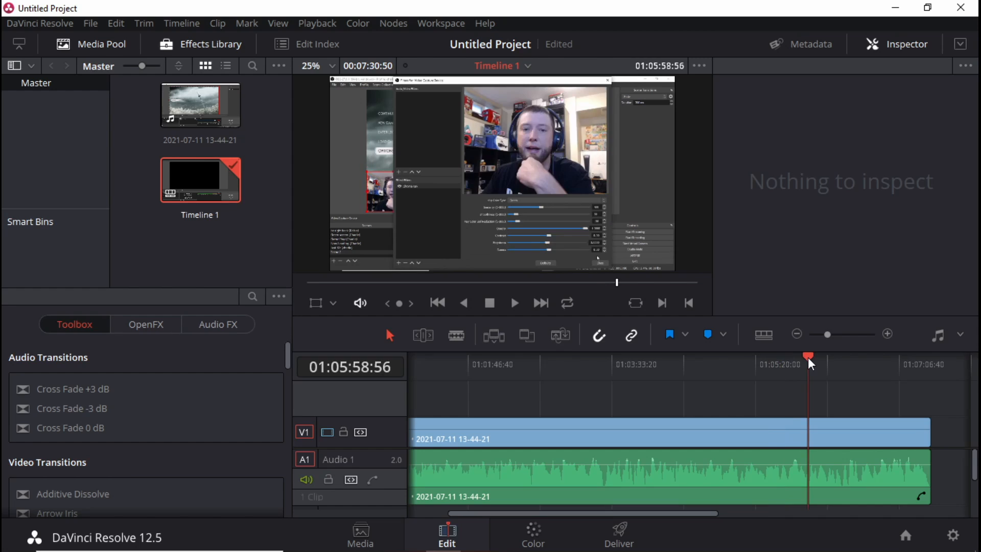
pyautogui.click(844, 355)
pyautogui.click(789, 355)
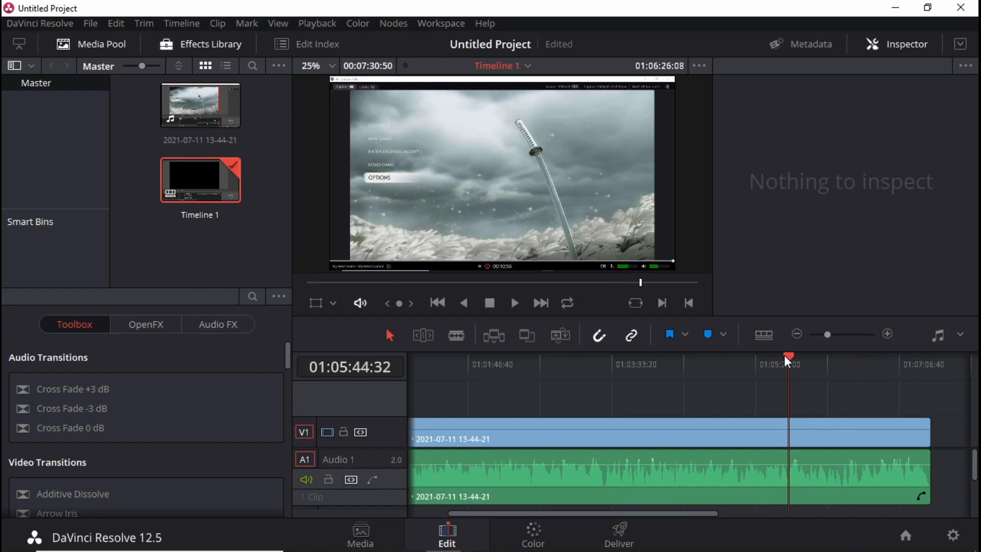
pyautogui.click(835, 357)
pyautogui.click(725, 356)
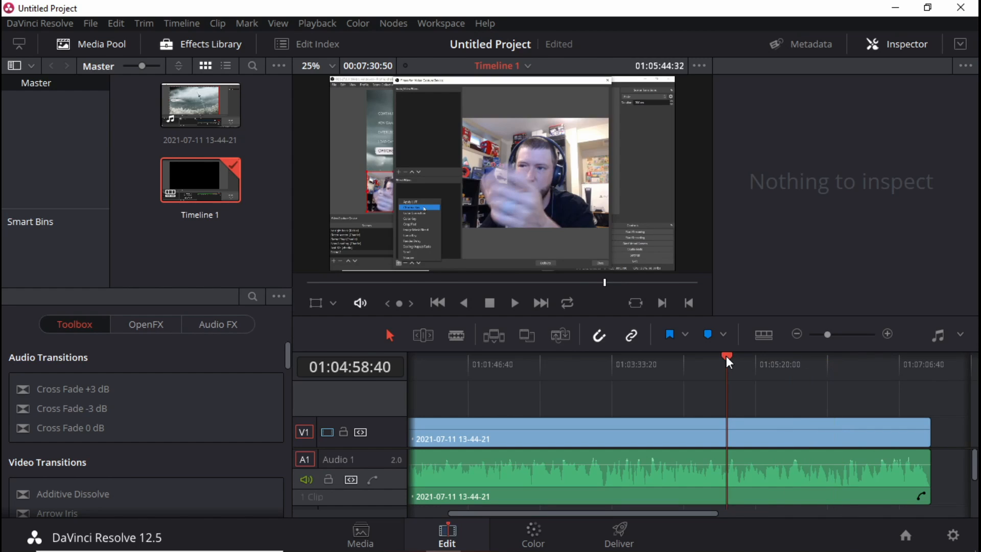
pyautogui.click(770, 360)
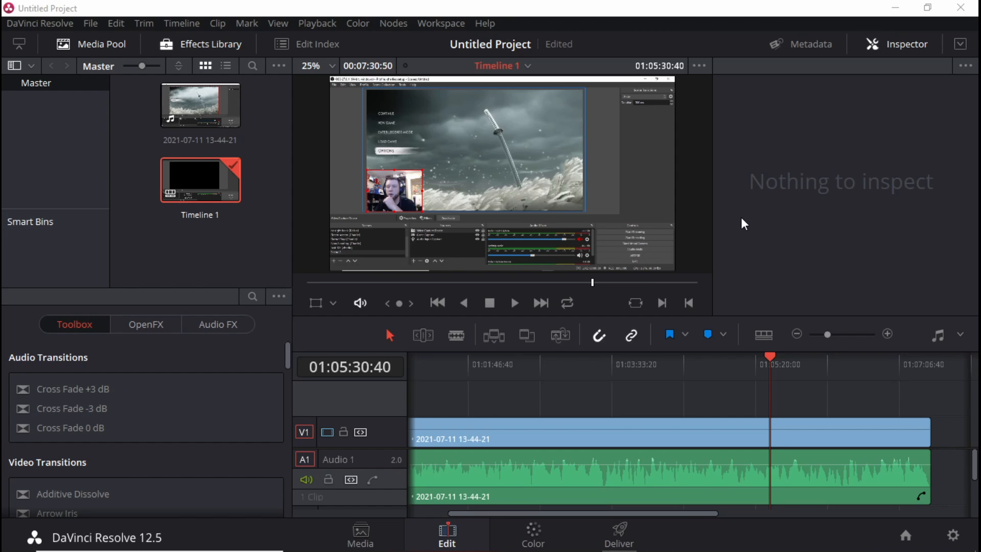
pyautogui.click(513, 304)
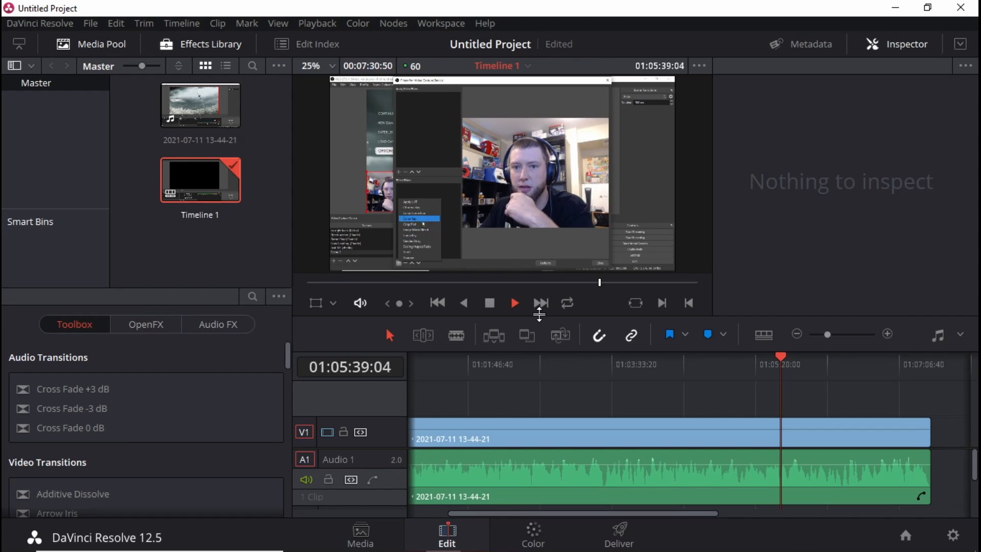
pyautogui.click(514, 305)
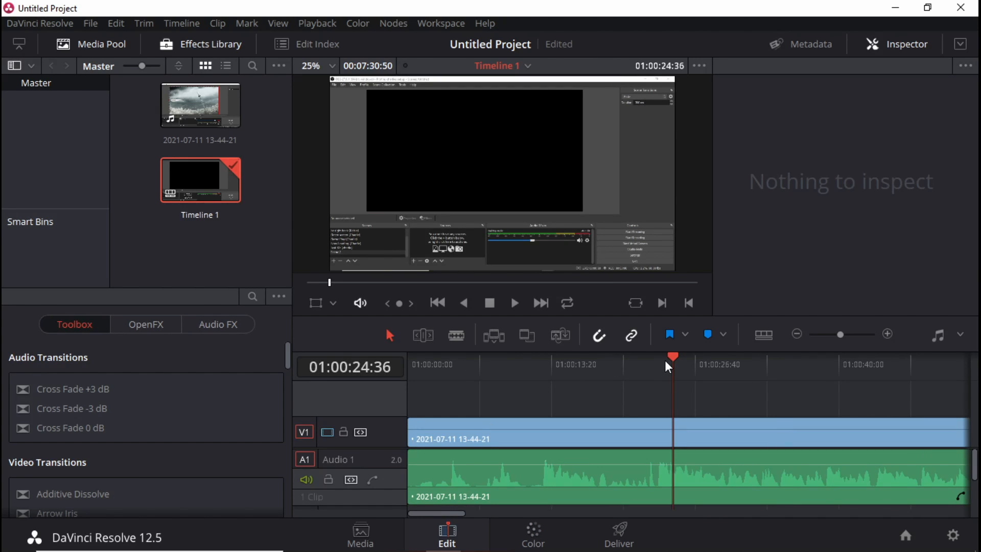
# Play the opening of the clip around 01:00:22 to 01:00:27, with the timeline enlarged, to locate the cut point.
pyautogui.click(665, 361)
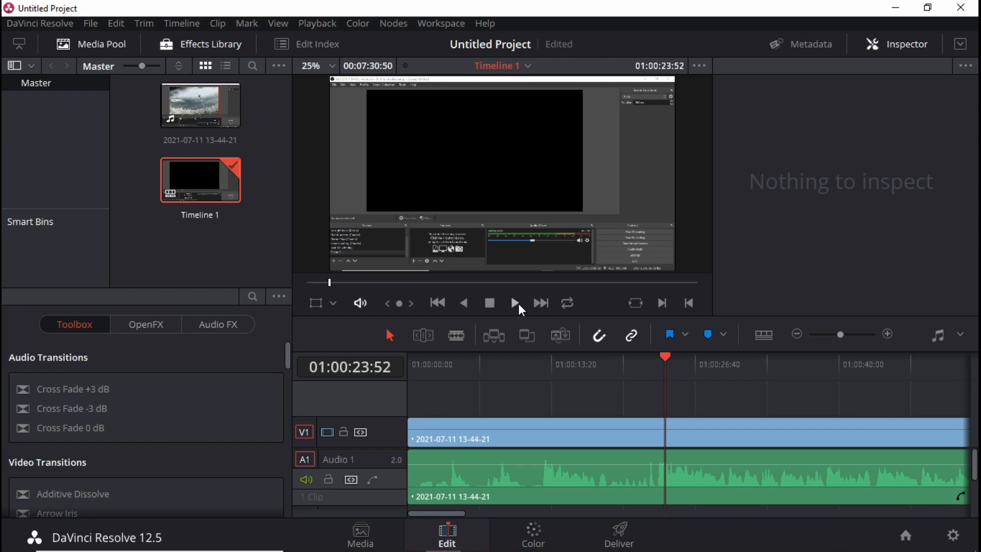
pyautogui.click(650, 364)
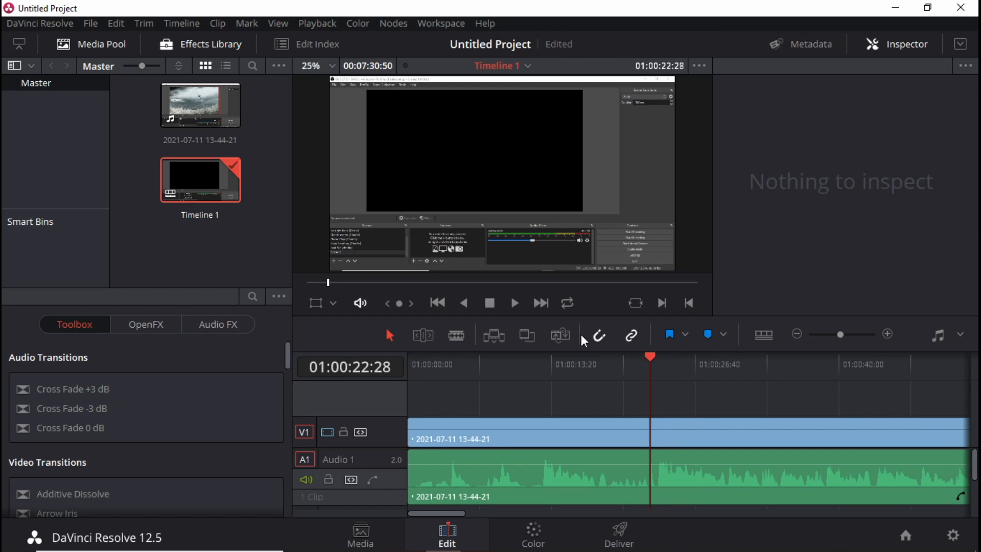
pyautogui.click(515, 303)
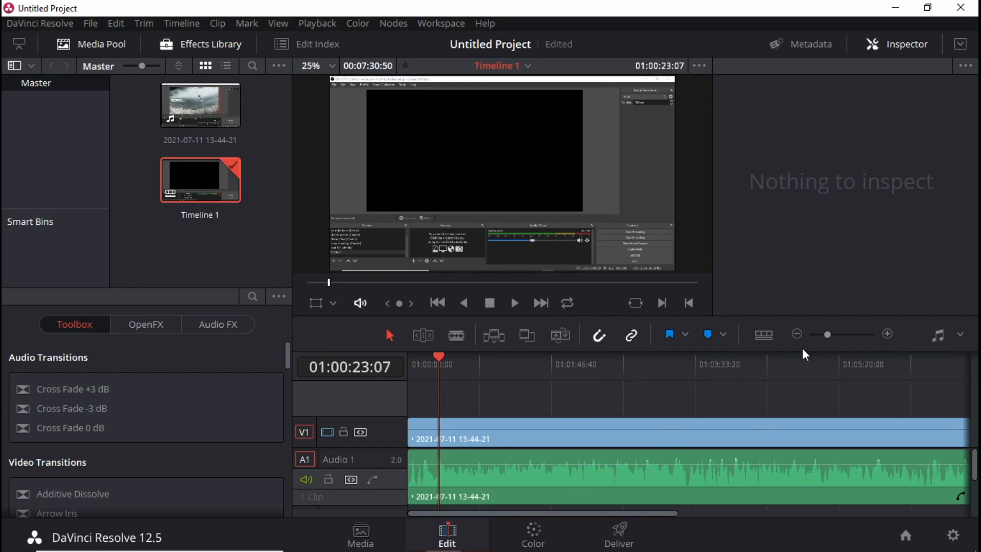
pyautogui.click(888, 333)
pyautogui.click(888, 333)
pyautogui.click(888, 333)
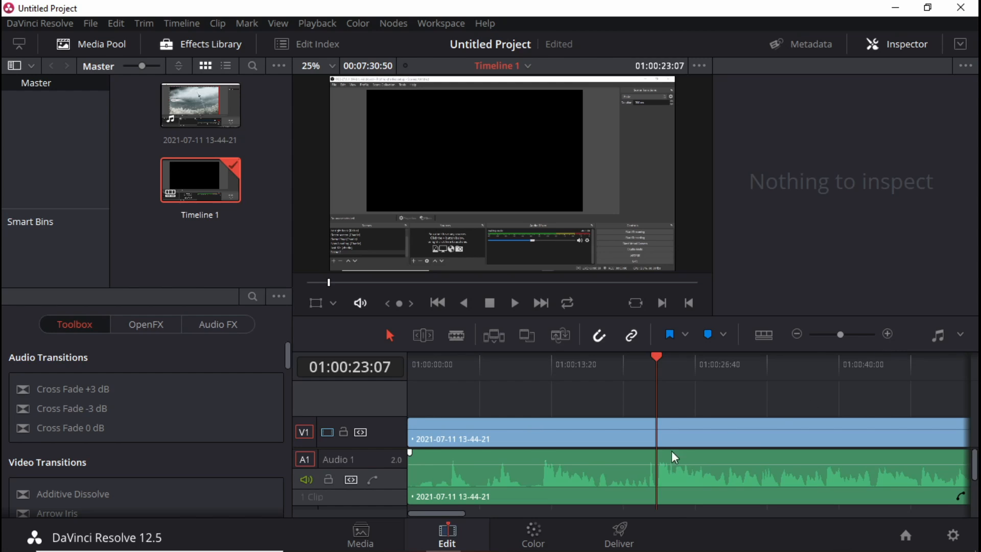
pyautogui.moveTo(684, 365); pyautogui.dragTo(650, 366)
pyautogui.press('space')
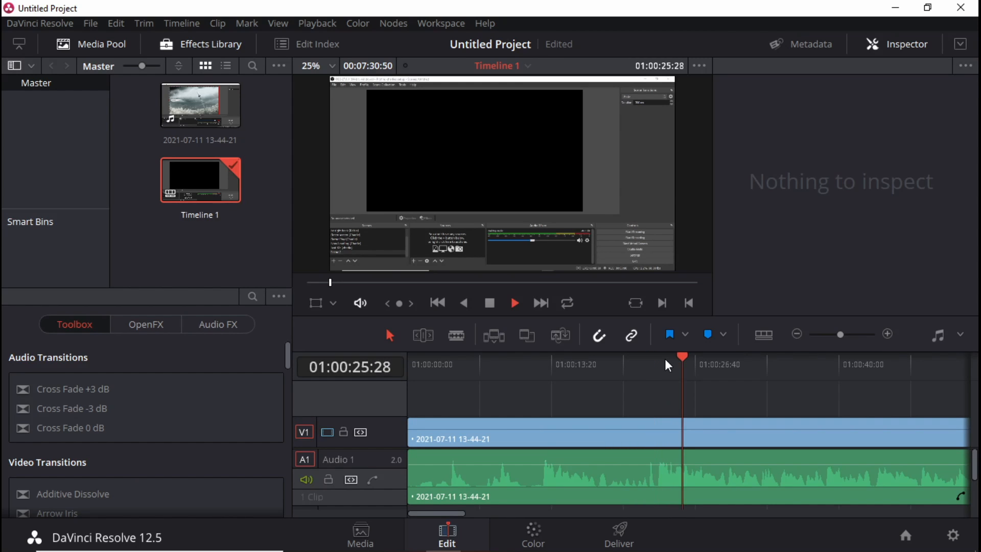
pyautogui.click(488, 305)
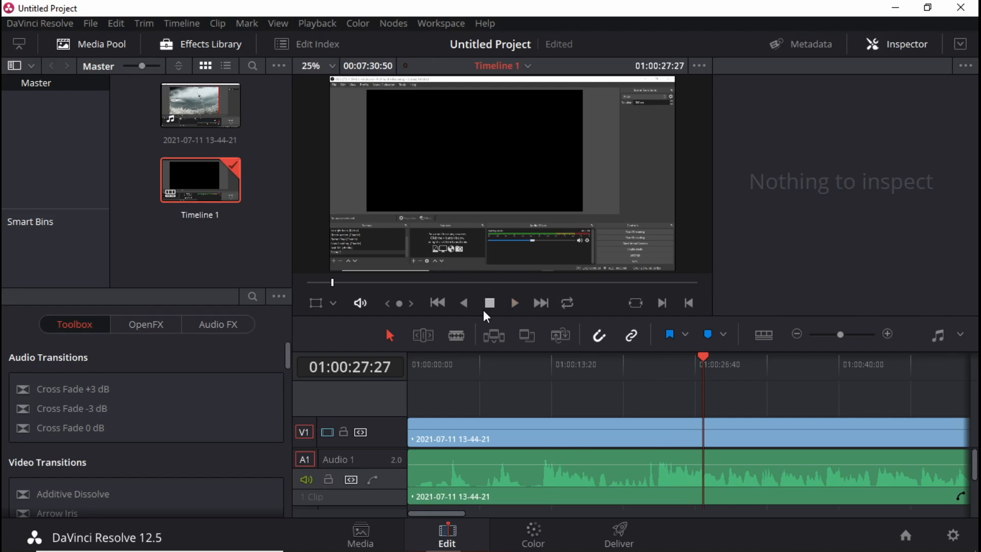
# Split the clip with the blade at 01:00:23:04.
pyautogui.click(656, 364)
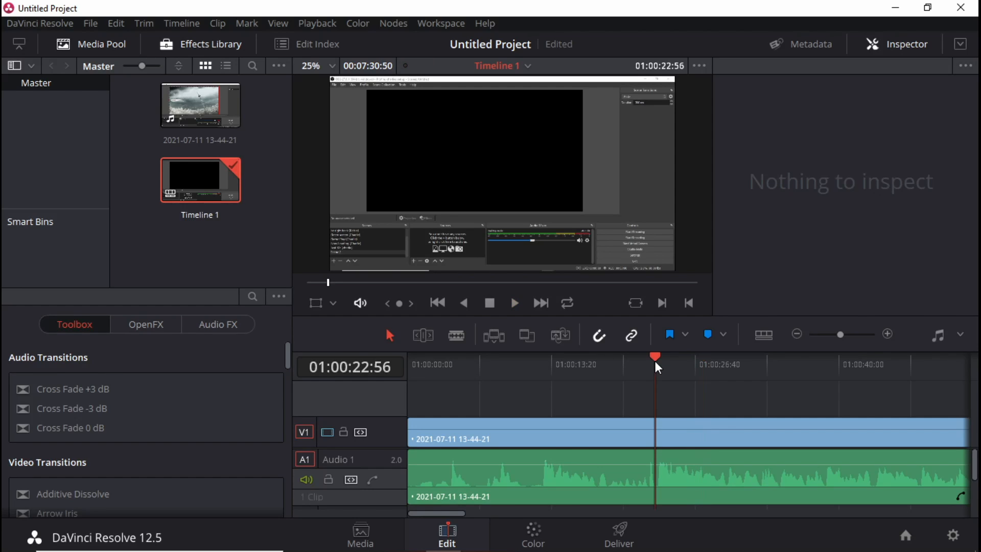
pyautogui.moveTo(655, 360); pyautogui.dragTo(657, 361)
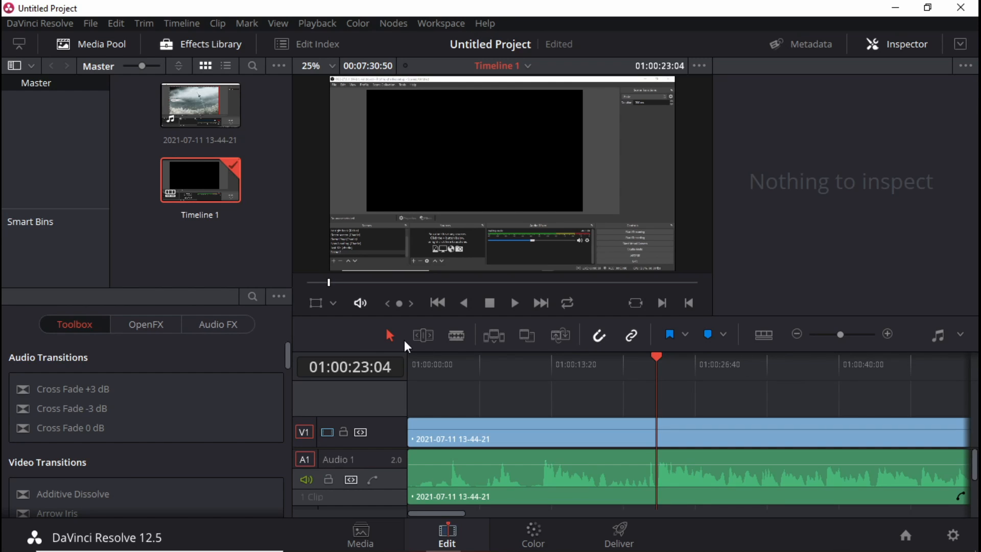
pyautogui.click(456, 336)
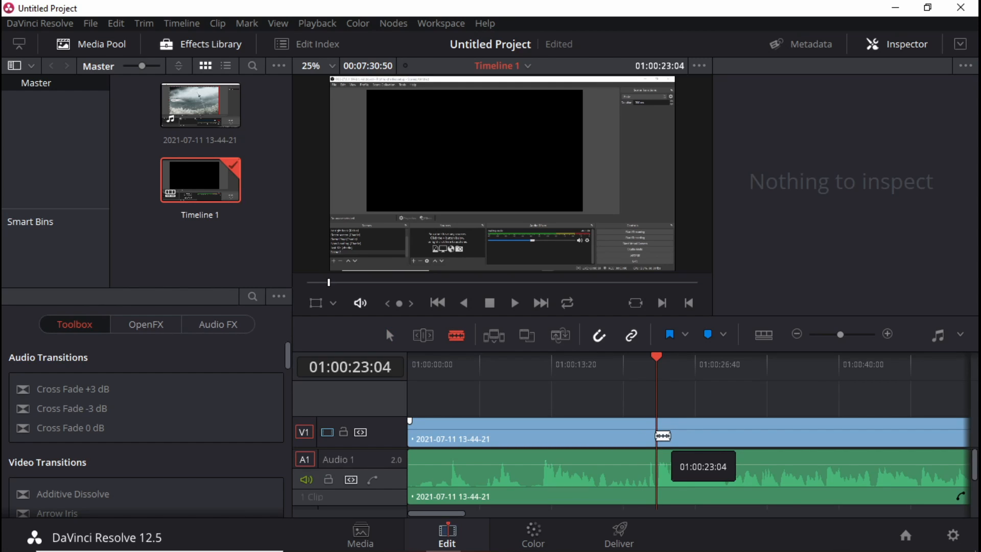
pyautogui.click(663, 435)
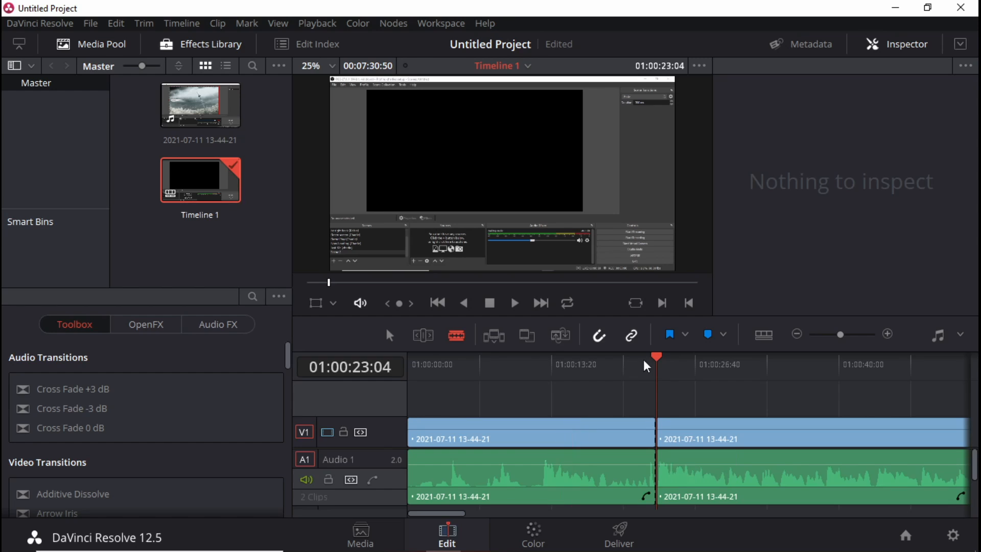
# Delete the segment before the cut and close the gap so the remaining clip begins at the timeline start.
pyautogui.click(391, 336)
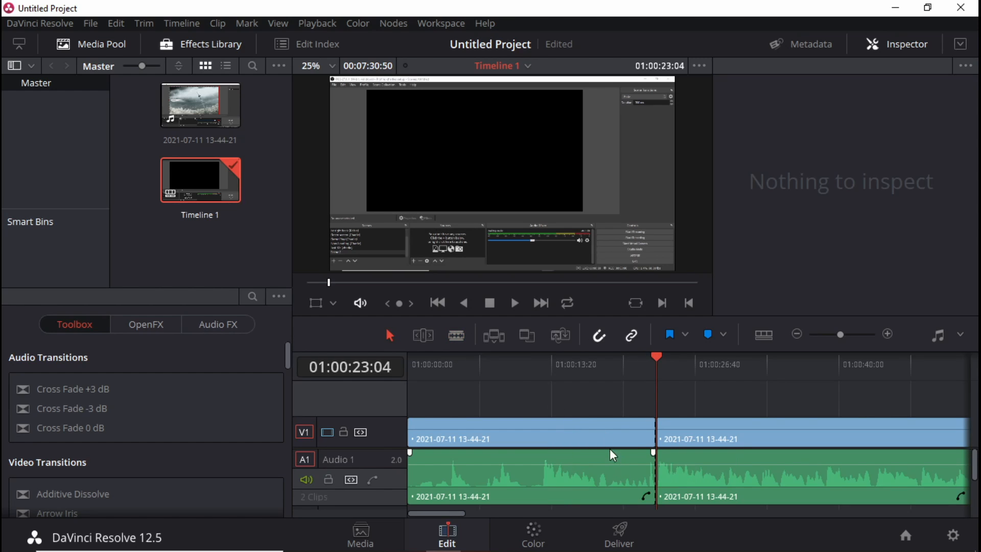
pyautogui.click(646, 445)
pyautogui.press('Delete')
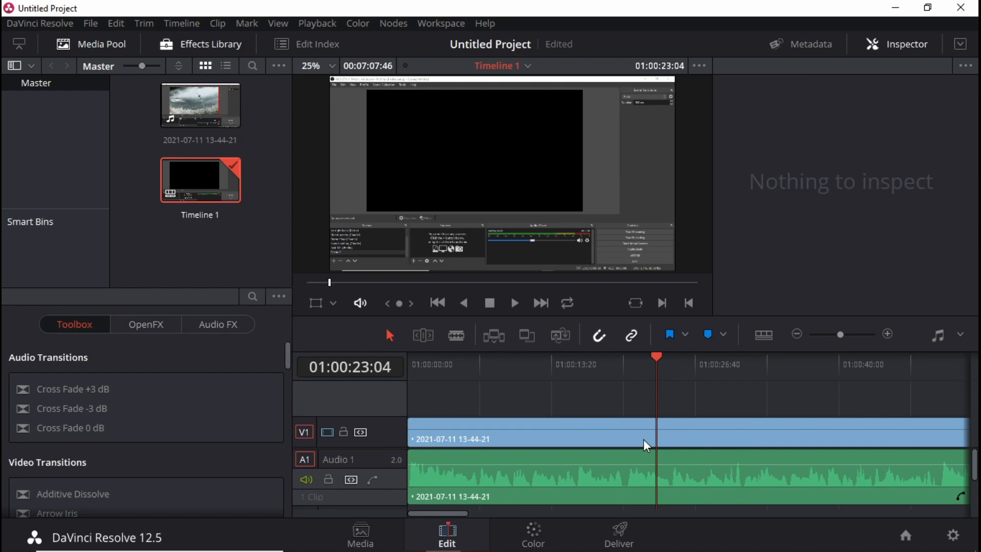
# Return to the timeline start and play back the trimmed clip from 01:00:04:15.
pyautogui.press('Home')
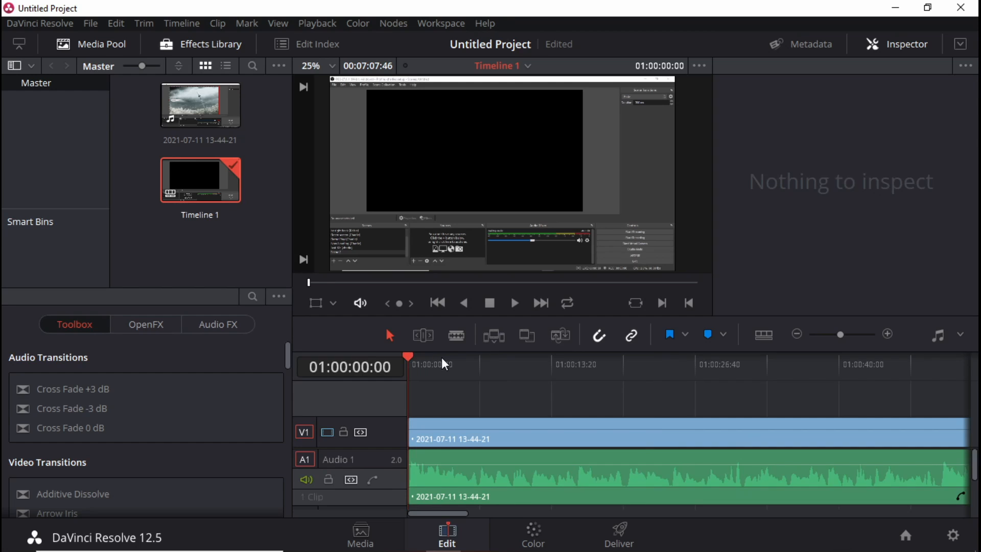
pyautogui.moveTo(441, 357); pyautogui.dragTo(453, 357)
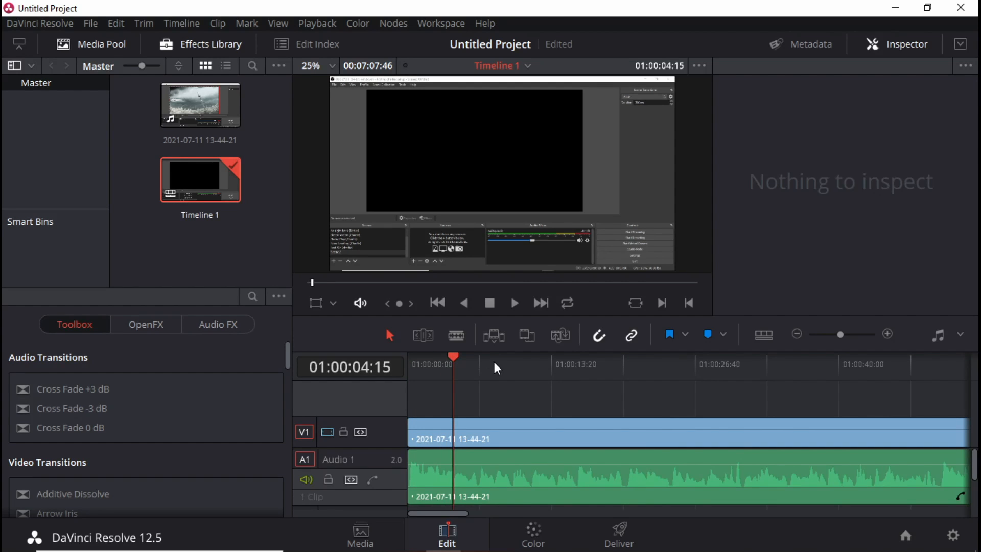
pyautogui.click(513, 306)
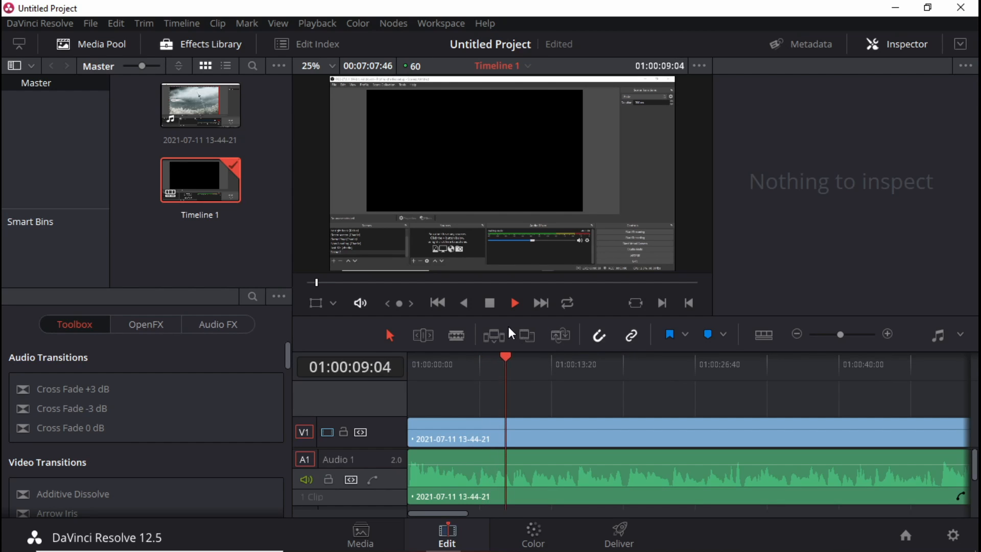
# Stop playback at 01:00:10:38 and scrub through the footage up to 01:04:04:16 to review it for unwanted parts.
pyautogui.click(488, 309)
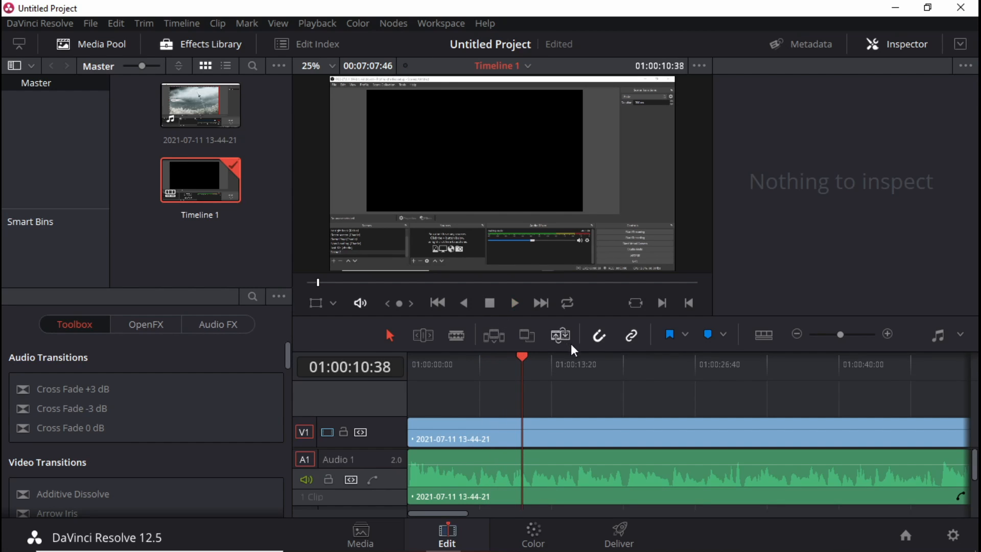
pyautogui.click(567, 362)
pyautogui.click(579, 360)
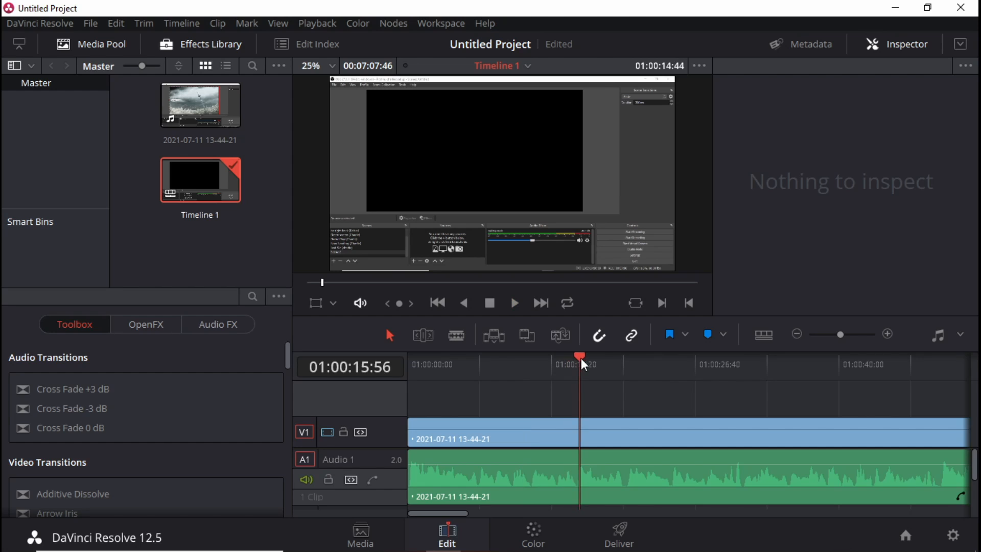
pyautogui.moveTo(579, 361); pyautogui.dragTo(854, 373)
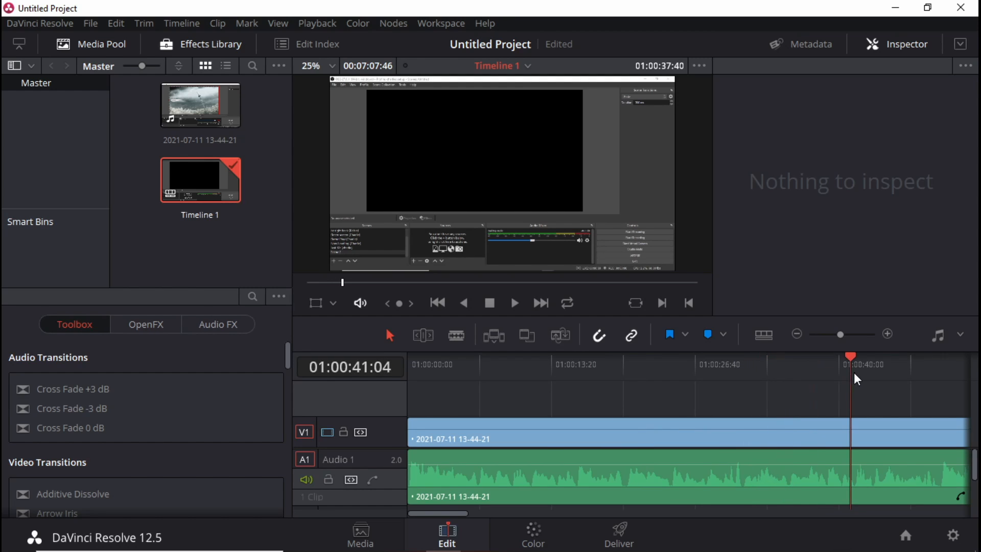
pyautogui.click(938, 369)
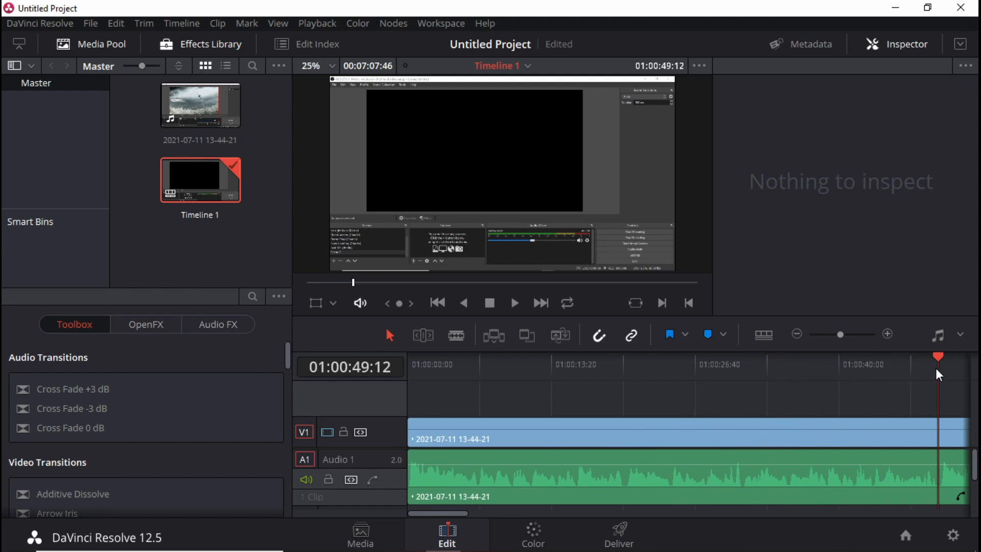
pyautogui.moveTo(394, 282); pyautogui.dragTo(416, 285)
pyautogui.moveTo(418, 286); pyautogui.dragTo(524, 293)
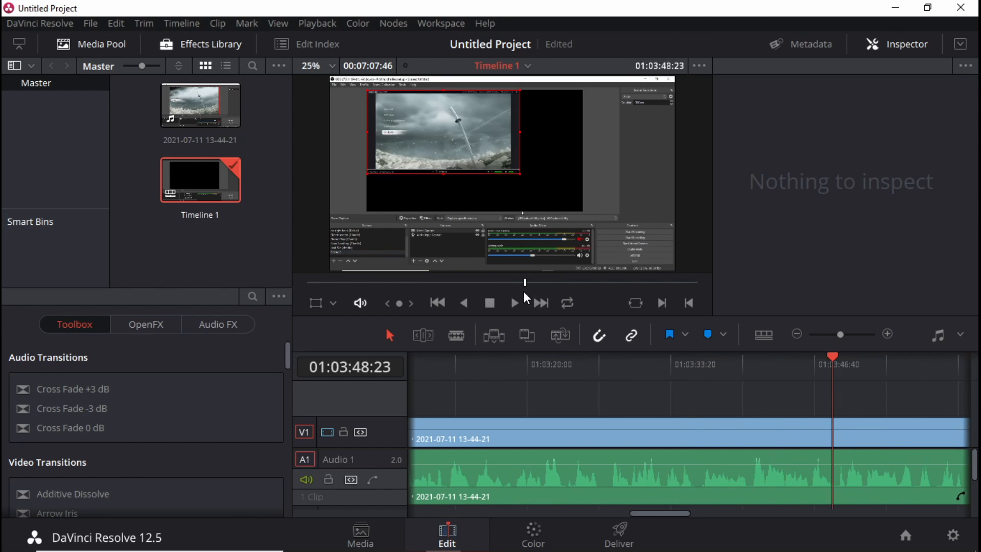
pyautogui.click(677, 361)
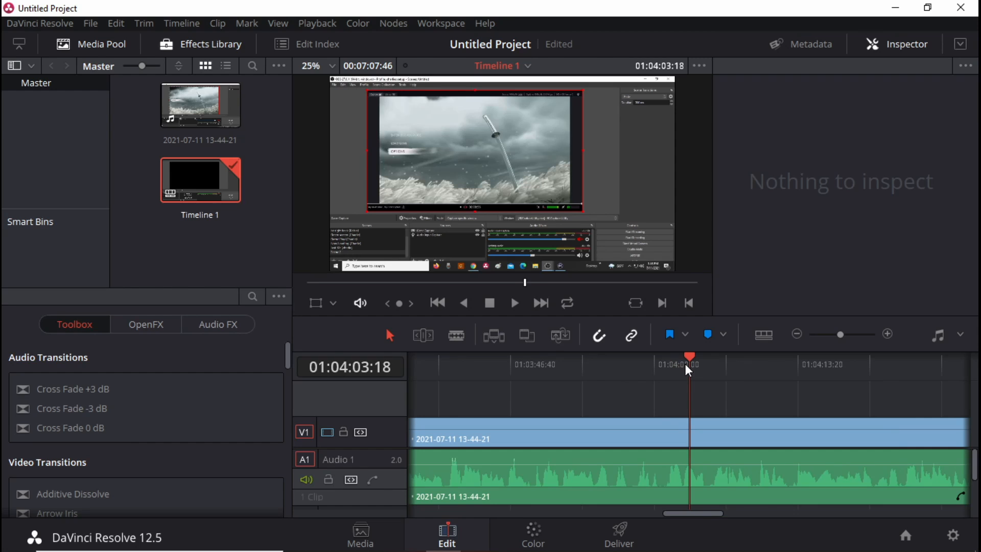
pyautogui.moveTo(685, 364)
pyautogui.mouseDown()
pyautogui.moveTo(713, 361)
pyautogui.moveTo(700, 360)
pyautogui.mouseUp()
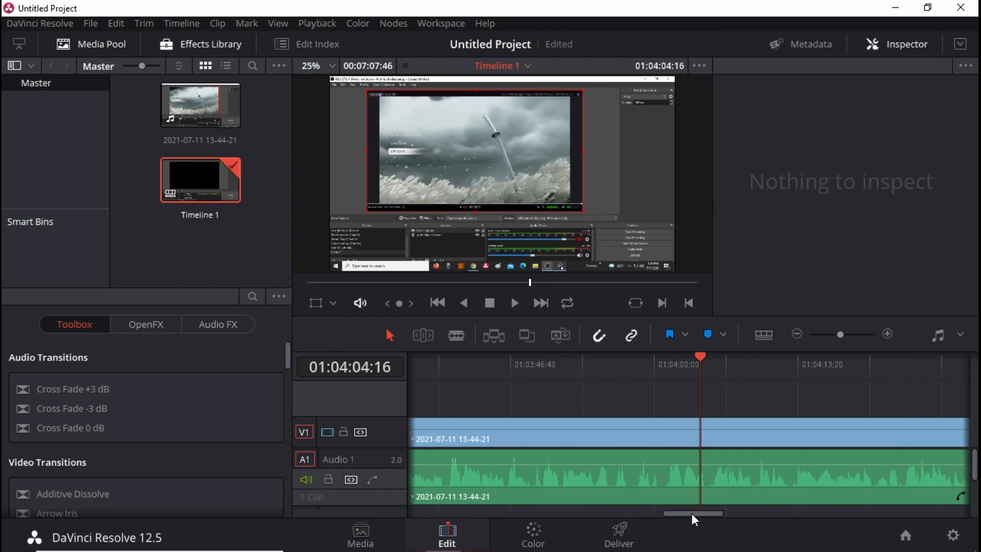
# Move the playhead to 01:06:00:52 and play the footage until 01:06:12:14.
pyautogui.moveTo(692, 513); pyautogui.dragTo(828, 511)
pyautogui.click(783, 366)
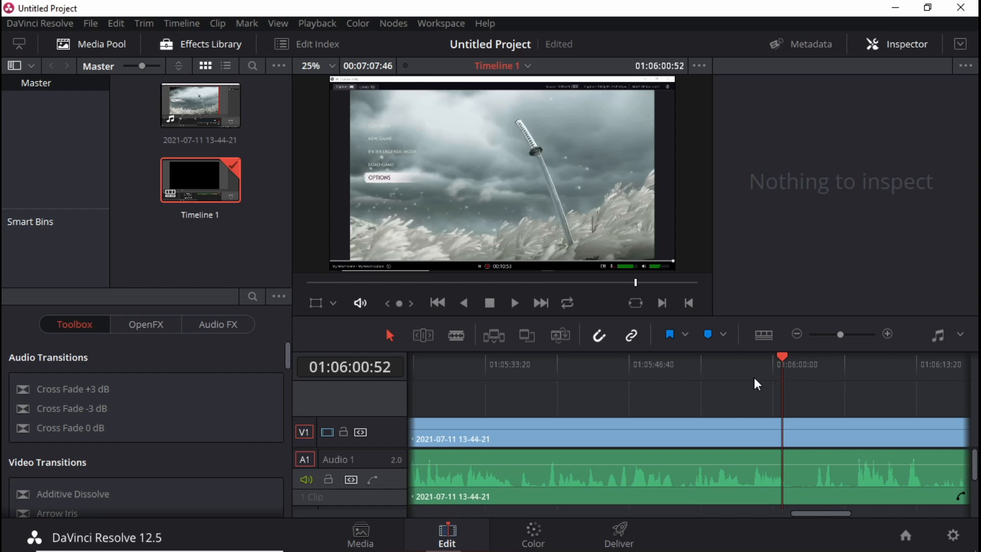
pyautogui.click(516, 304)
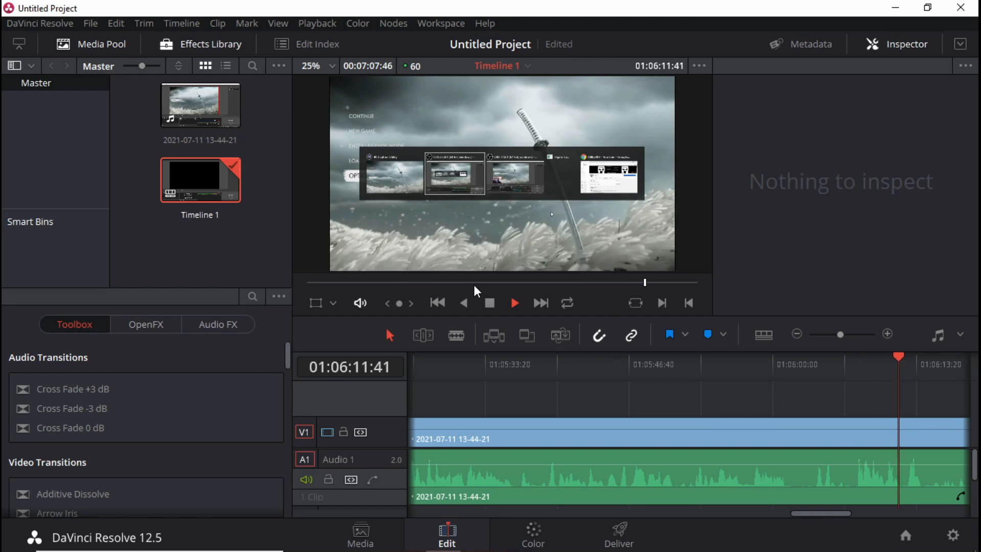
pyautogui.click(489, 303)
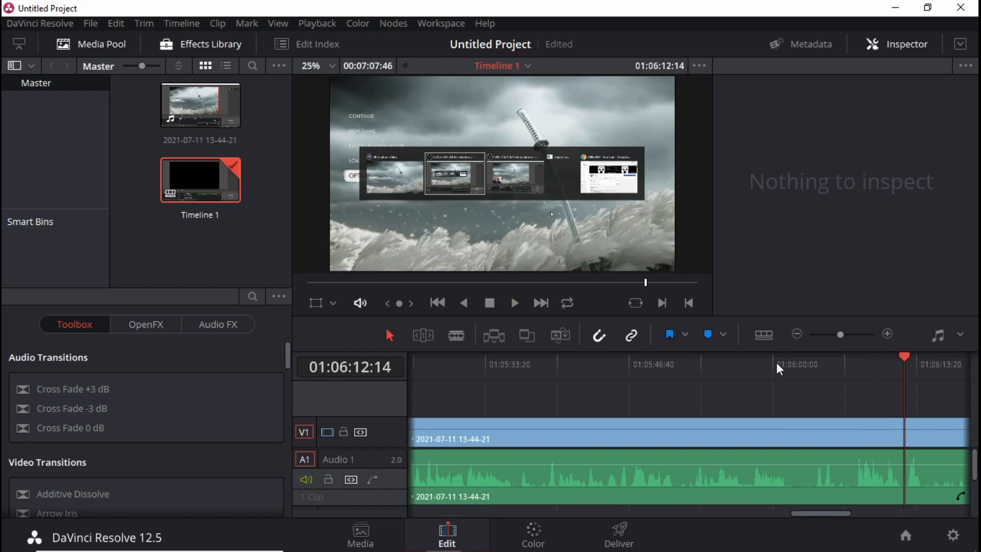
# Split the clip at 01:07:06:04, just before its end.
pyautogui.moveTo(842, 518); pyautogui.dragTo(905, 521)
pyautogui.click(872, 372)
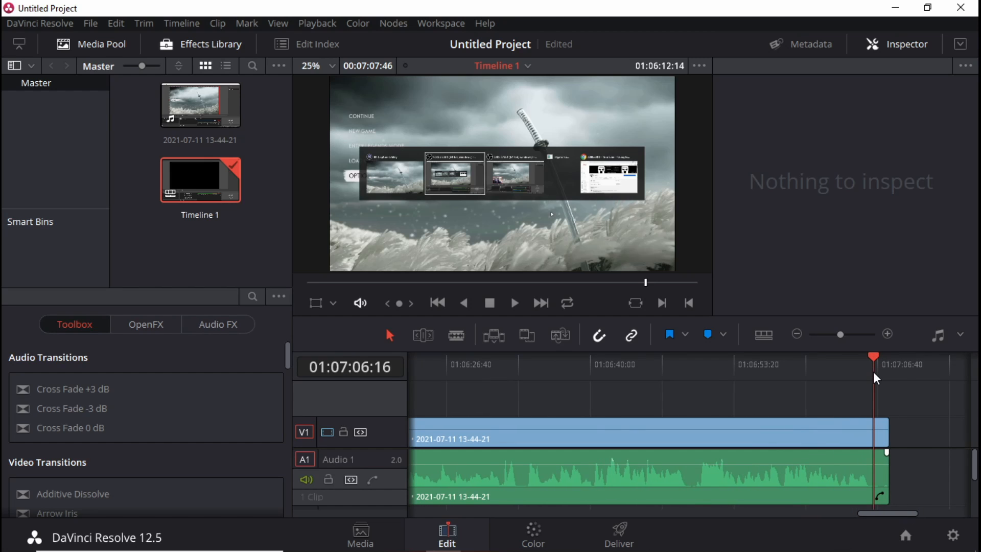
pyautogui.click(867, 360)
pyautogui.moveTo(866, 359)
pyautogui.mouseDown()
pyautogui.moveTo(852, 358)
pyautogui.moveTo(871, 357)
pyautogui.mouseUp()
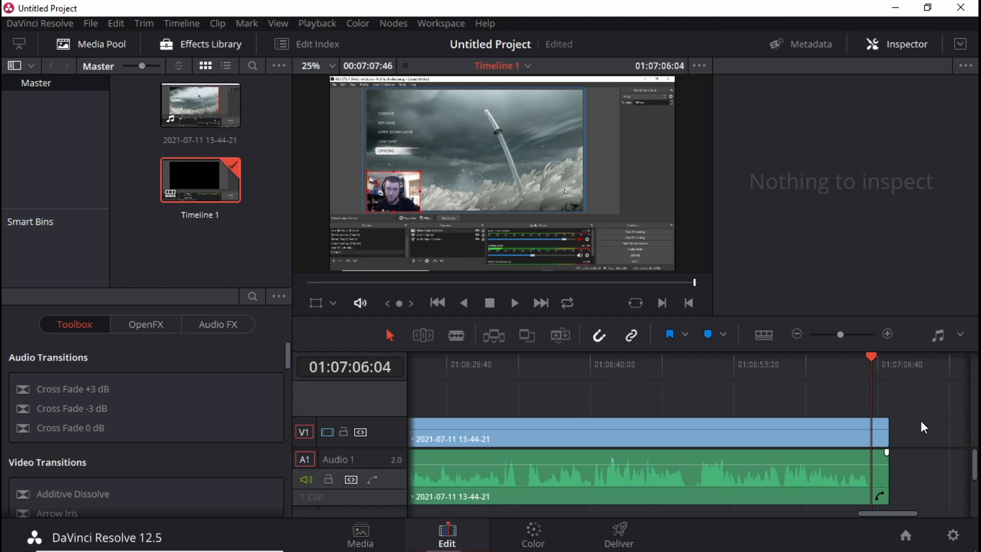
pyautogui.hotkey('ctrl', 'b')
# Delete the short segment after the cut and play the new ending from 01:07:03:36.
pyautogui.click(879, 435)
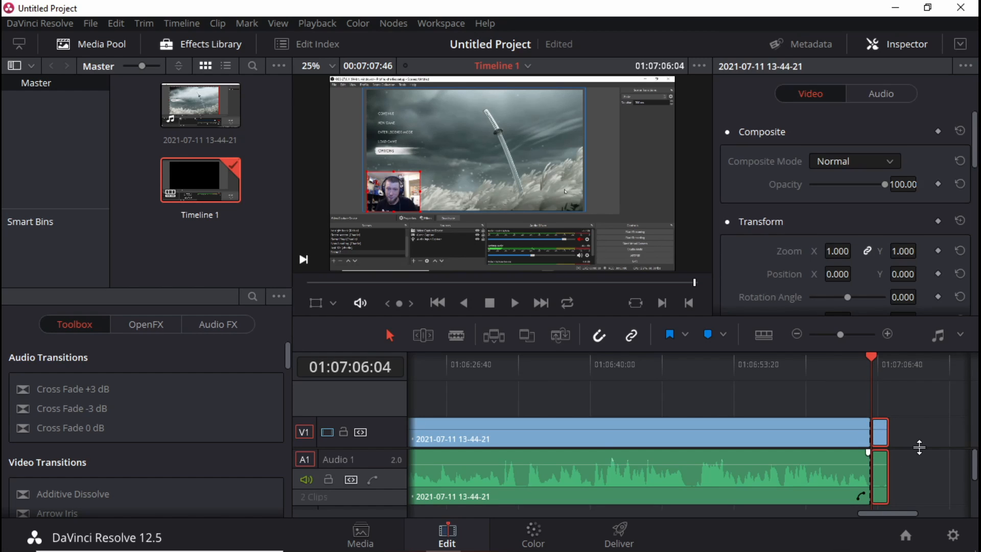
pyautogui.press('Delete')
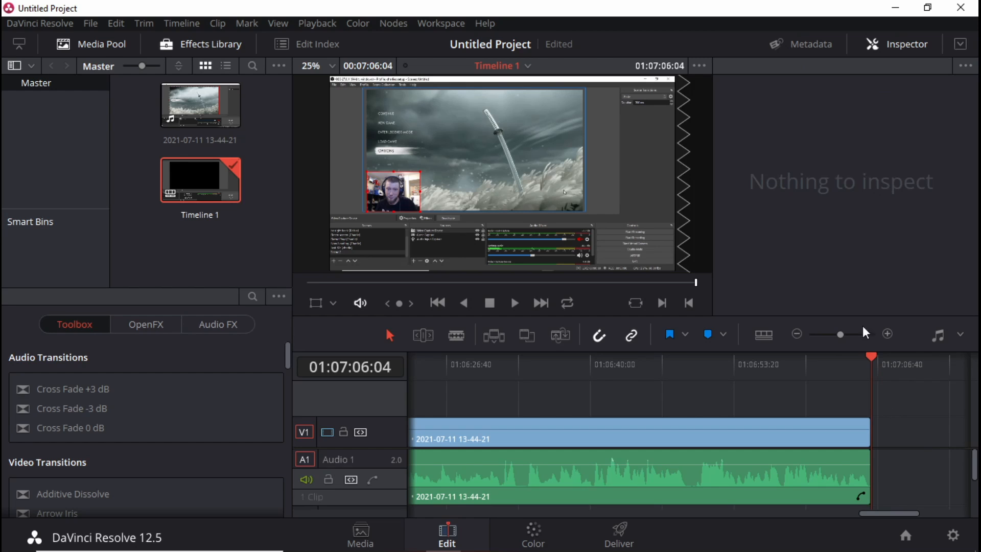
pyautogui.click(846, 362)
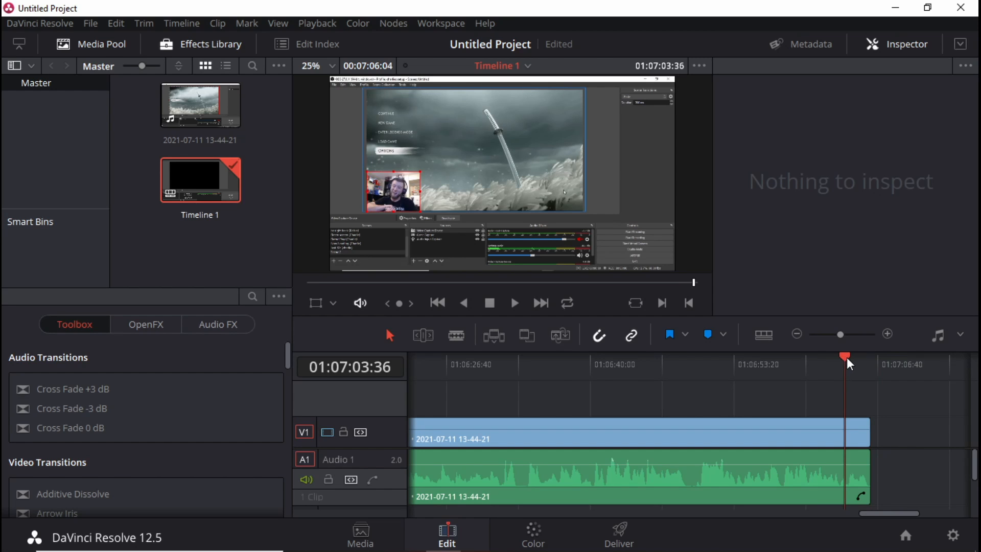
pyautogui.click(516, 303)
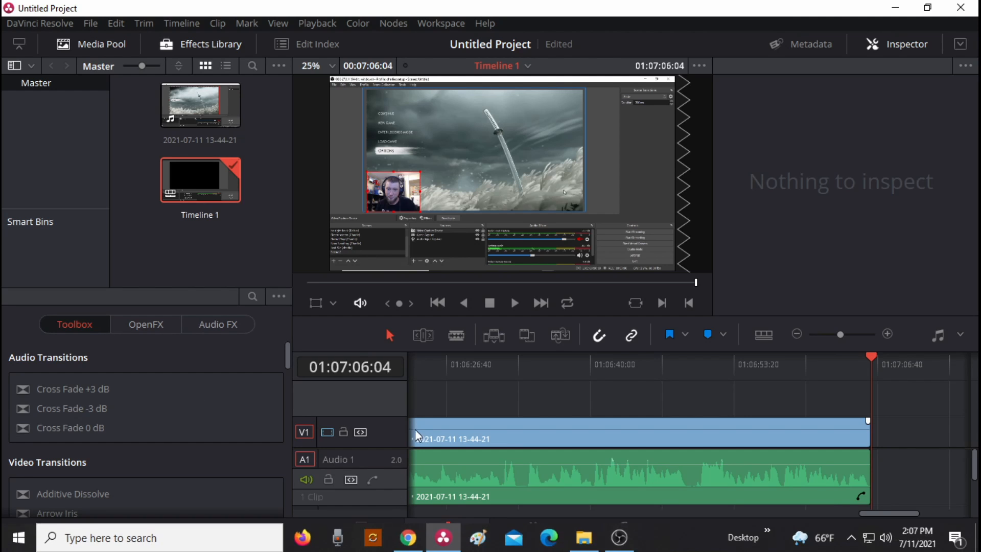
# Add new logo.jpg from the Pictures folder in File Explorer to a second video track at the end of the recording.
pyautogui.moveTo(450, 551)
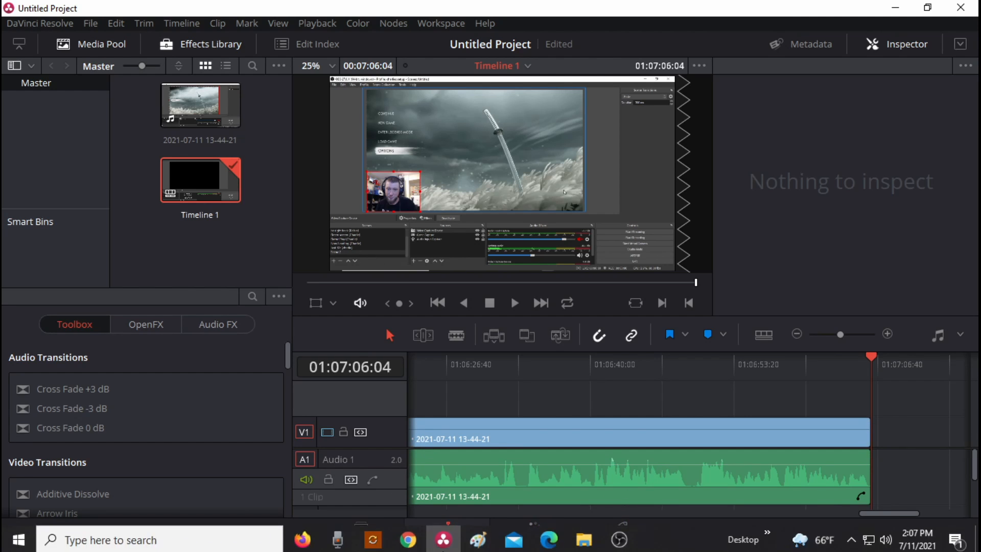
pyautogui.click(590, 542)
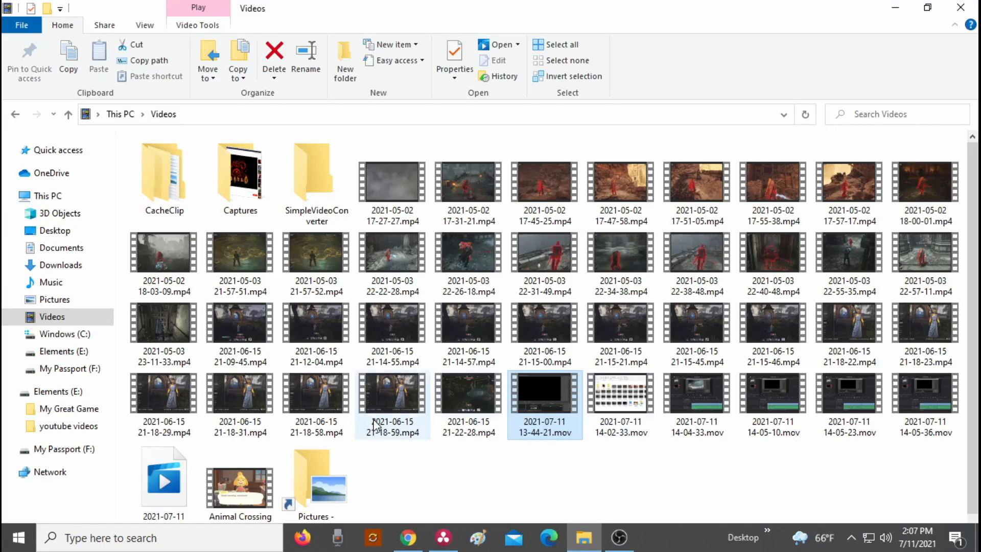
pyautogui.click(54, 300)
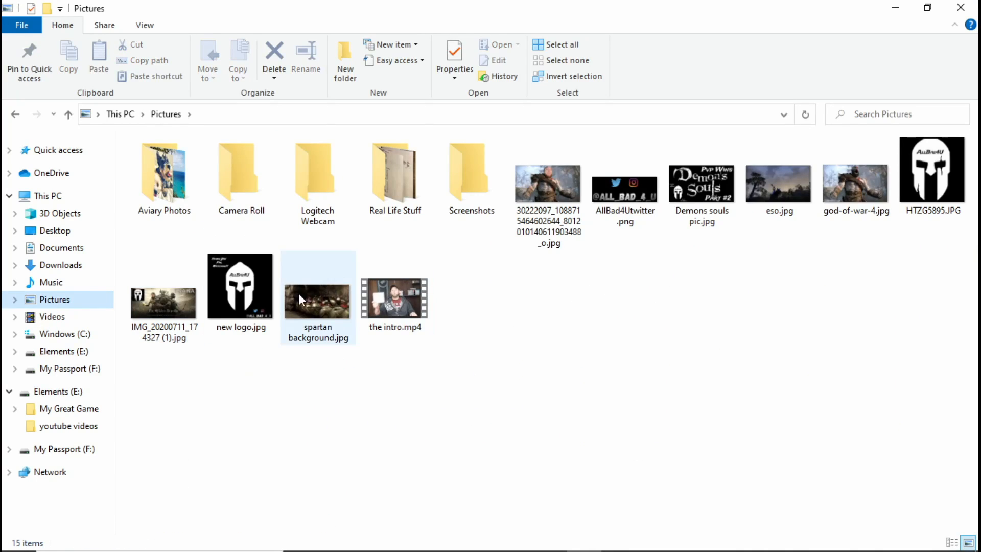
pyautogui.click(270, 327)
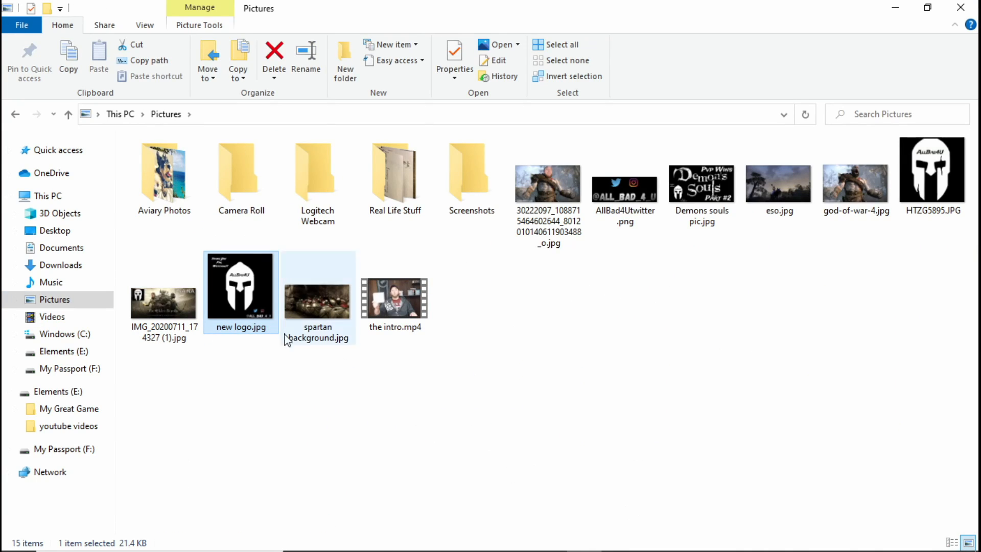
pyautogui.moveTo(238, 286); pyautogui.dragTo(852, 402)
# Fade out the end of the recorded clip and fade the new logo clip in and out.
pyautogui.click(837, 364)
pyautogui.click(886, 334)
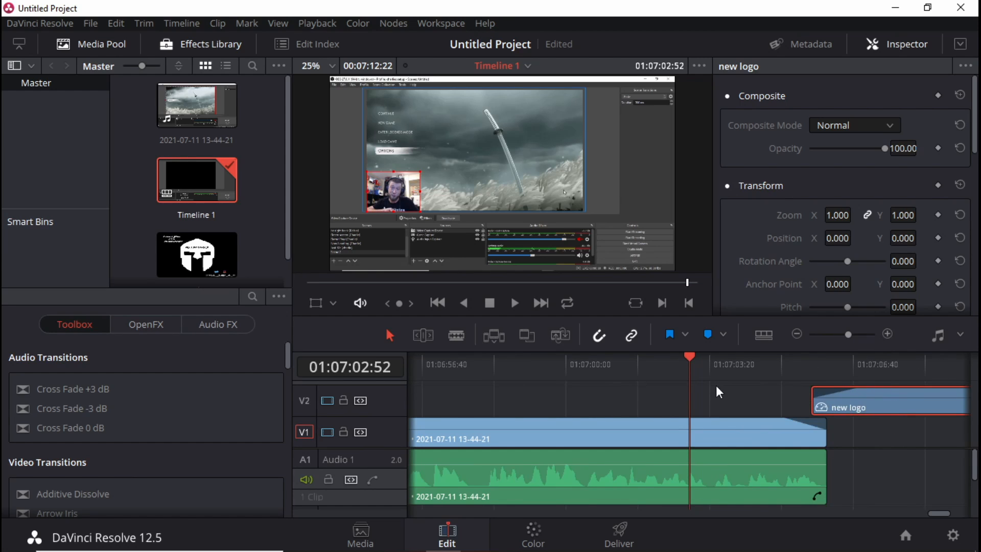
# Shorten the new logo clip to end at 01:07:08:29 and play the ending transition from 01:07:04:45.
pyautogui.click(755, 361)
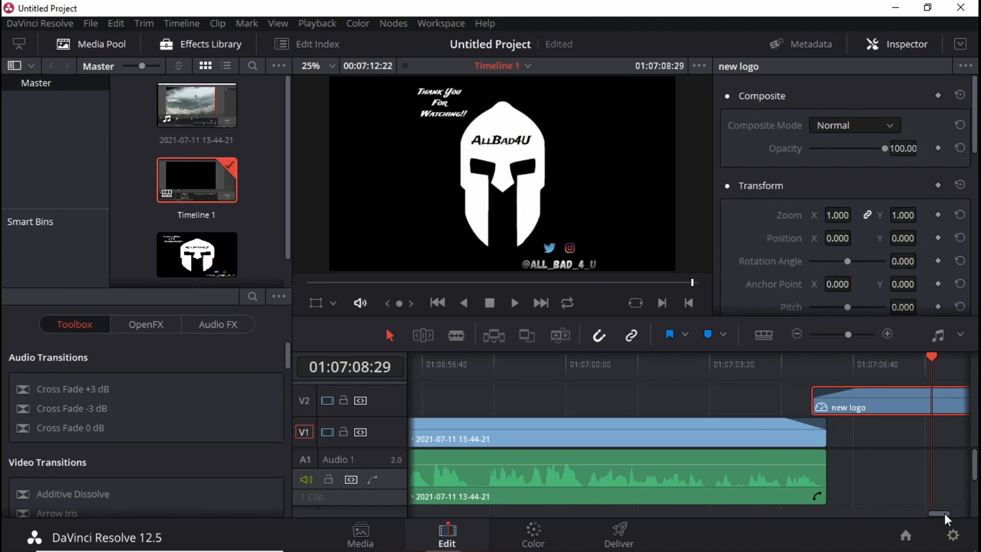
pyautogui.moveTo(944, 513)
pyautogui.mouseDown()
pyautogui.moveTo(955, 511)
pyautogui.moveTo(943, 515)
pyautogui.mouseUp()
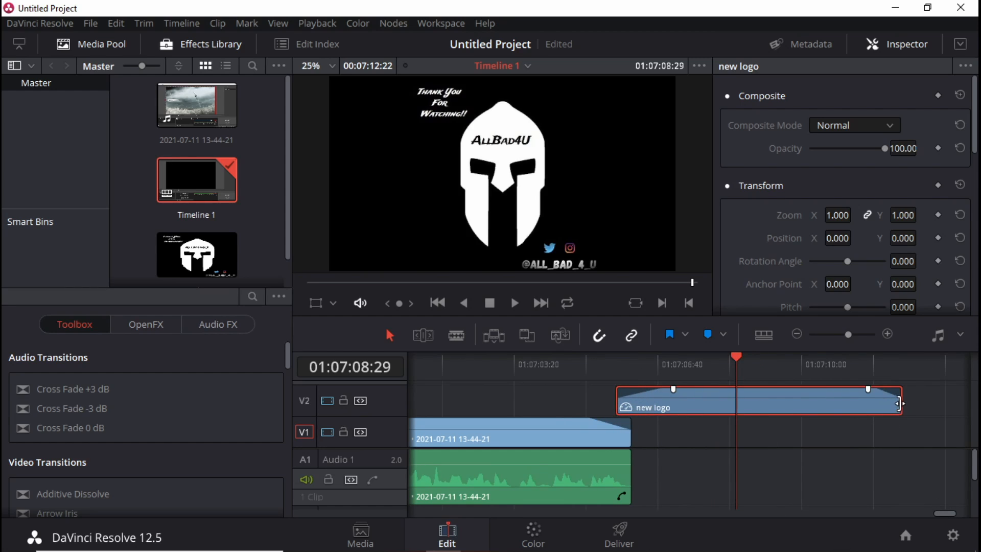
pyautogui.moveTo(900, 403); pyautogui.dragTo(736, 415)
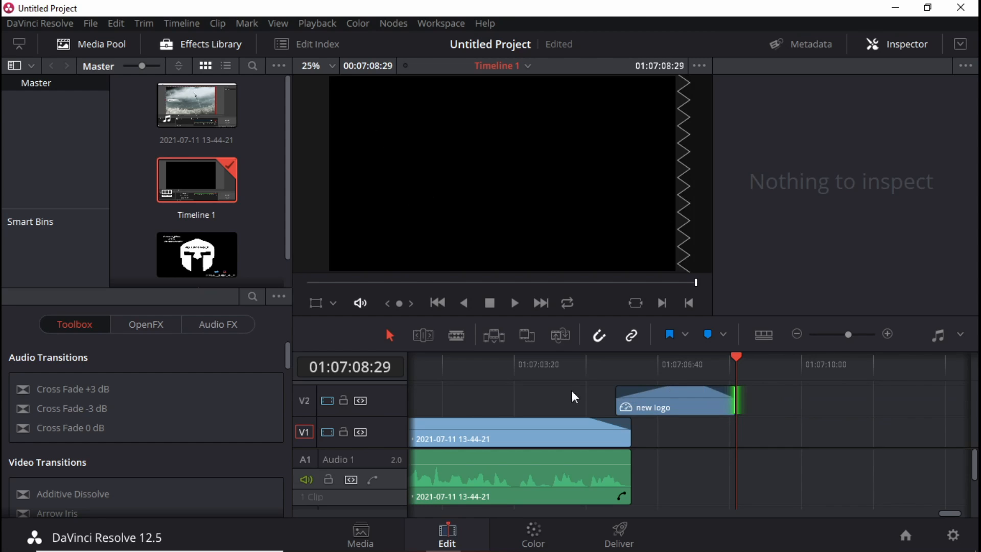
pyautogui.click(575, 358)
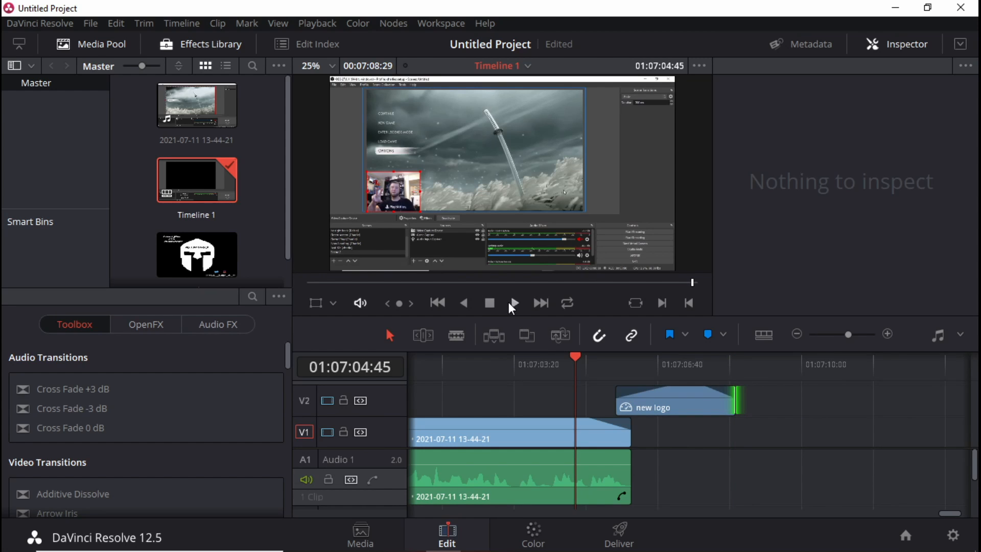
pyautogui.click(514, 303)
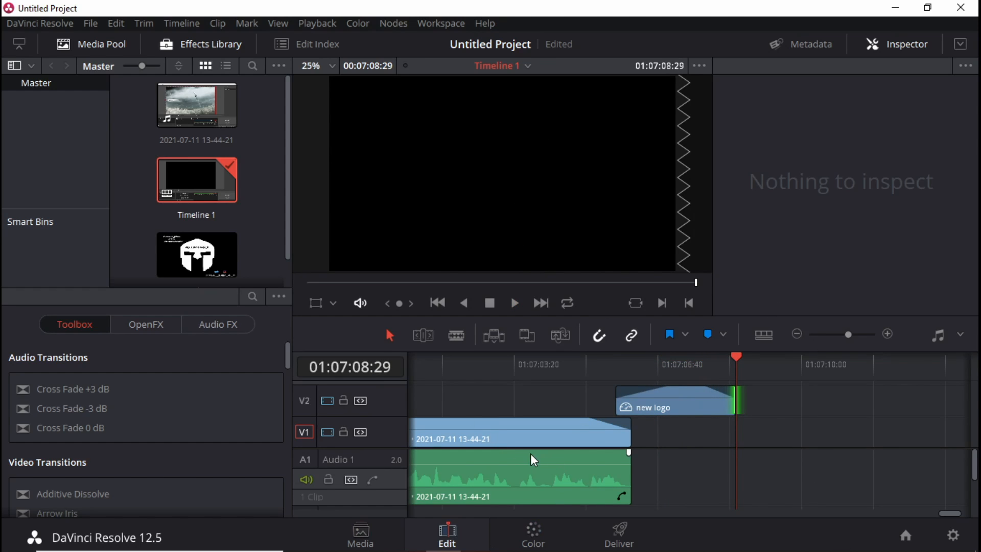
# Return to the timeline start and play the opening until 01:00:02:59.
pyautogui.moveTo(939, 510); pyautogui.dragTo(403, 544)
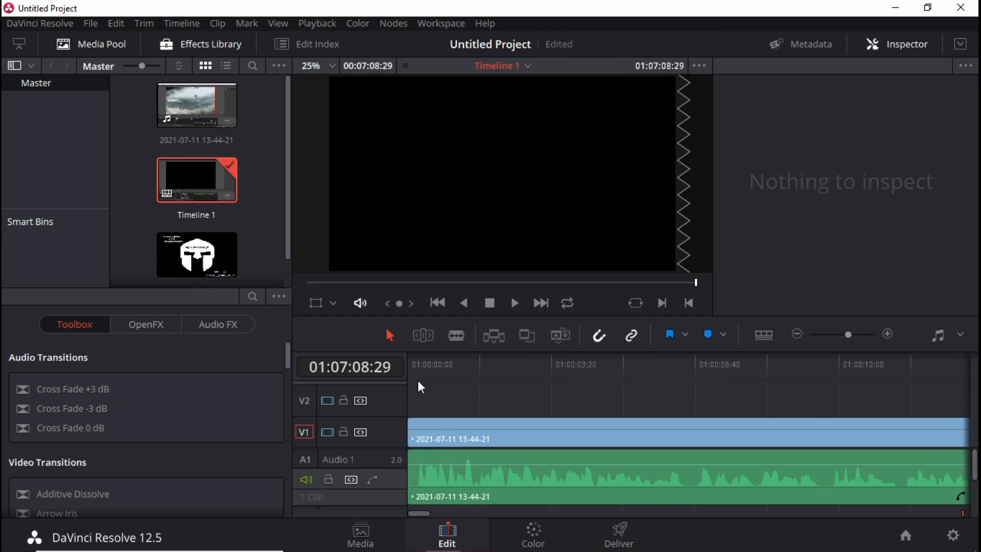
pyautogui.press('Home')
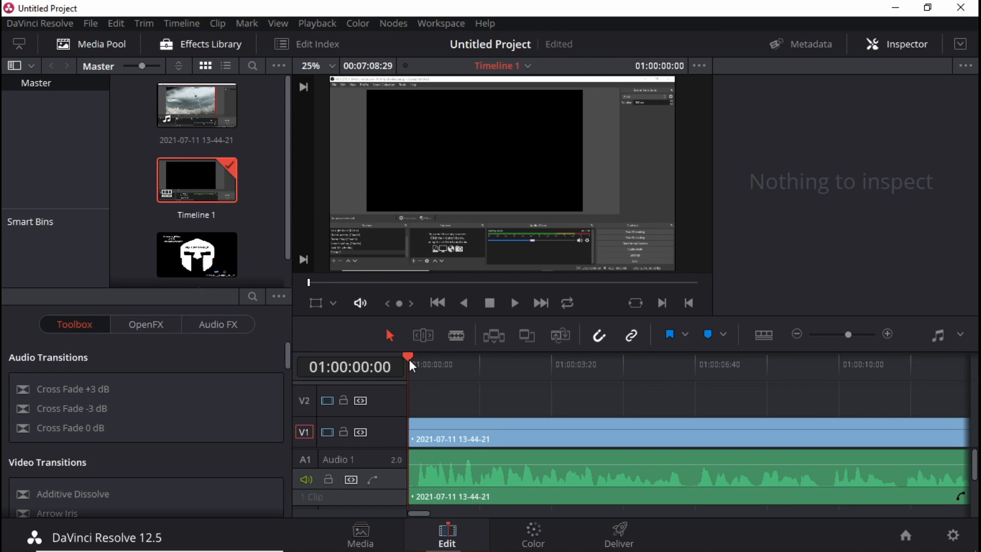
pyautogui.moveTo(417, 356); pyautogui.dragTo(419, 360)
pyautogui.click(519, 308)
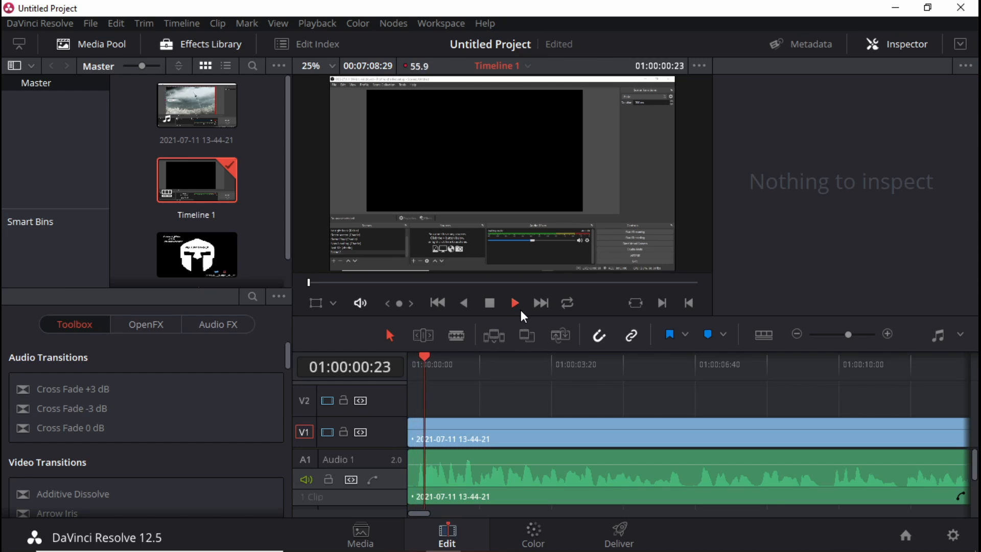
pyautogui.click(489, 307)
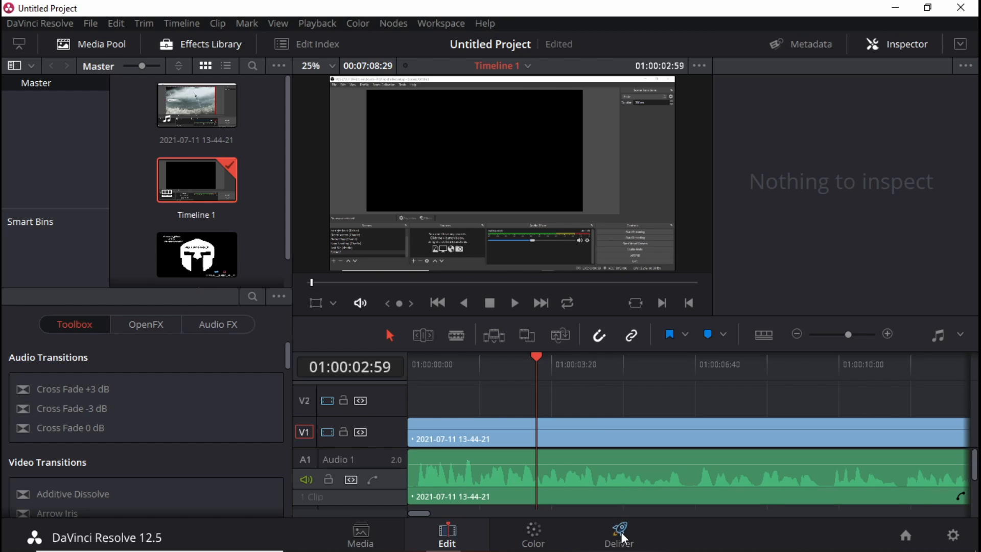
# Look over the Color page and choose the YouTube render preset at 1080p for delivery.
pyautogui.click(537, 530)
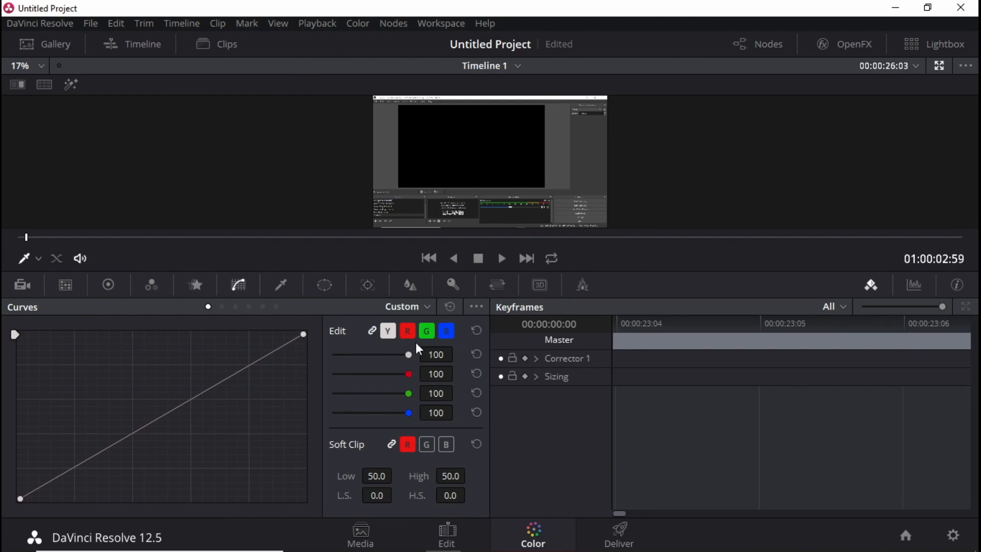
pyautogui.click(624, 530)
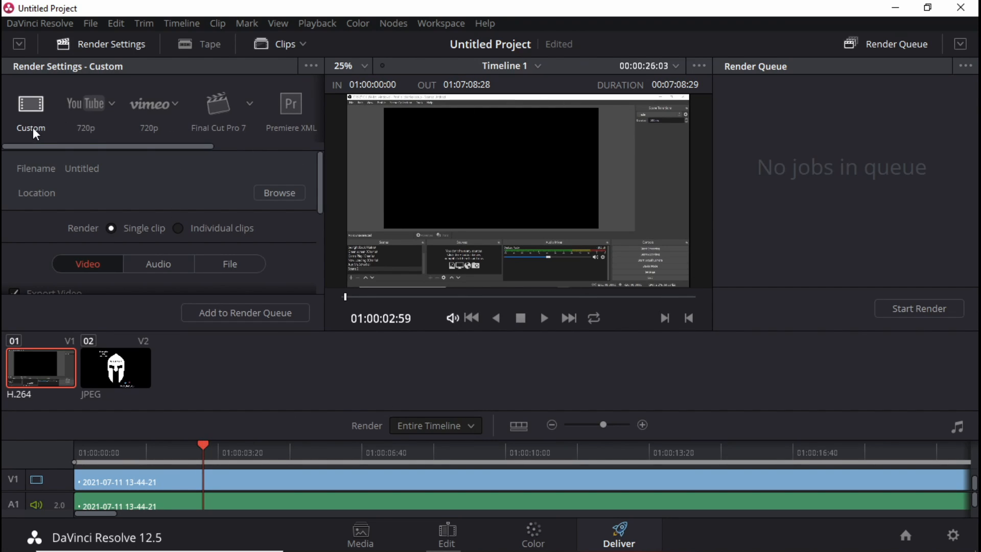
pyautogui.click(103, 114)
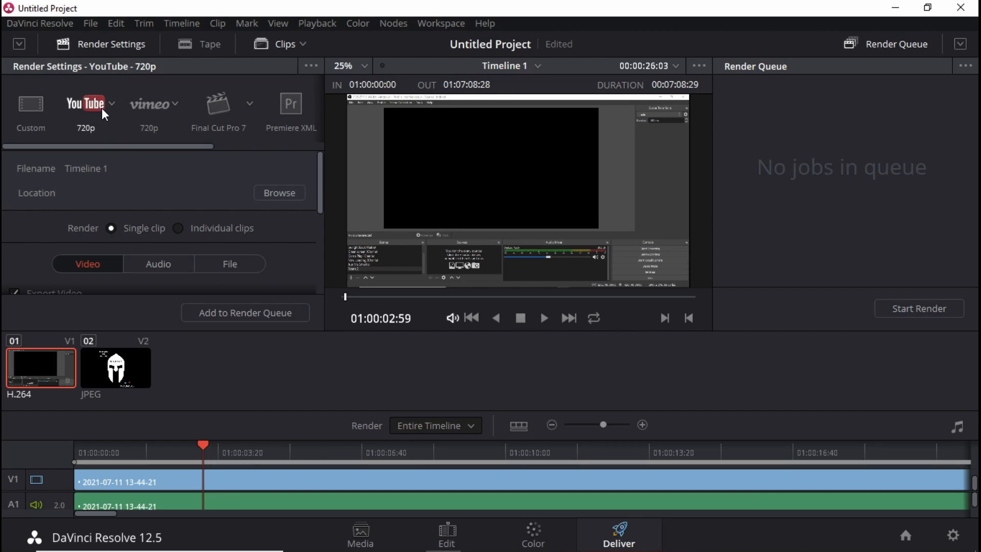
pyautogui.click(112, 105)
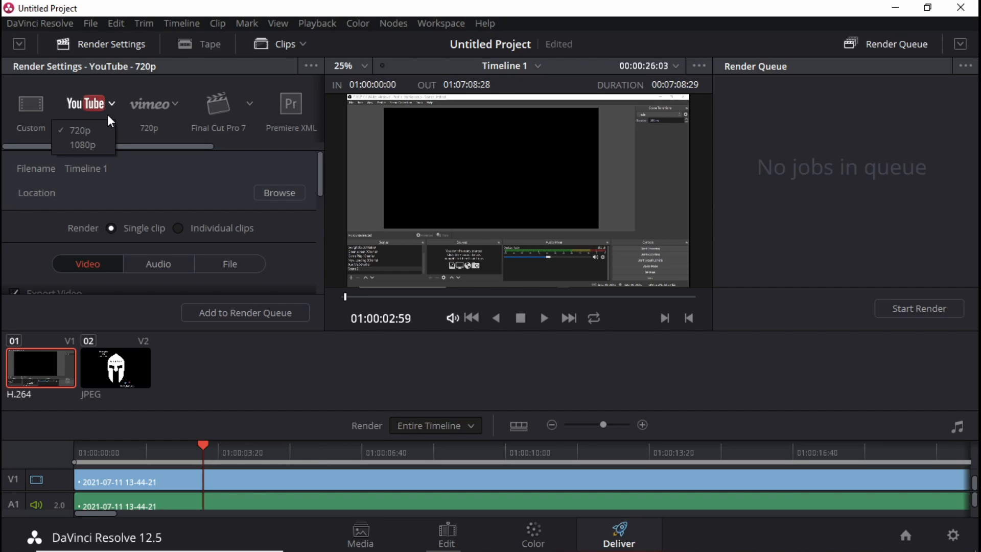
pyautogui.click(97, 141)
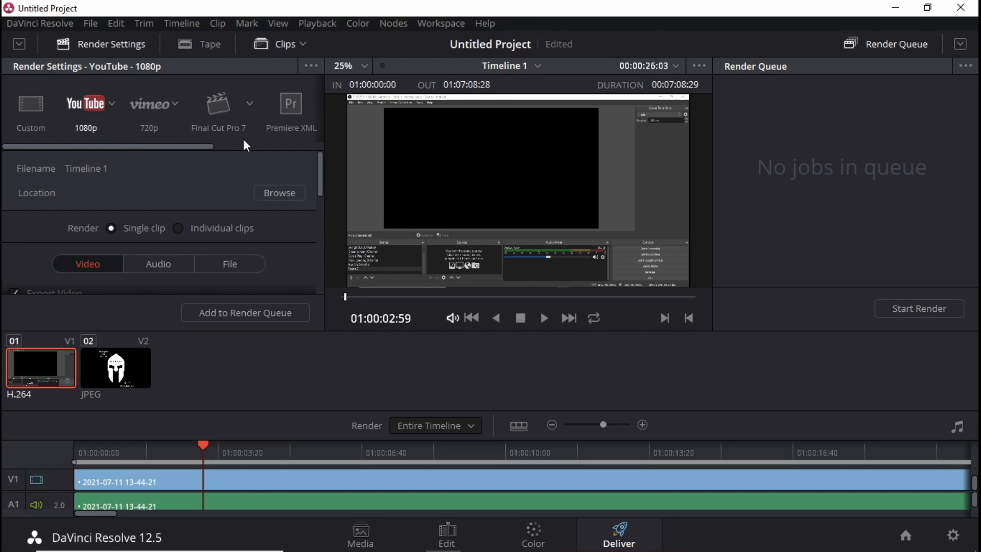
# Set the render location to the user profile's Videos folder.
pyautogui.click(287, 192)
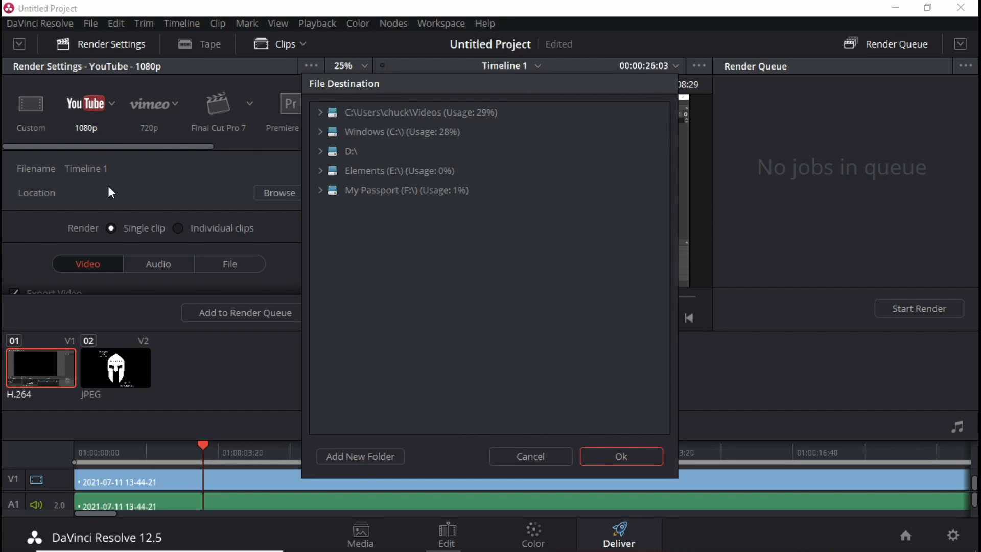
pyautogui.click(413, 115)
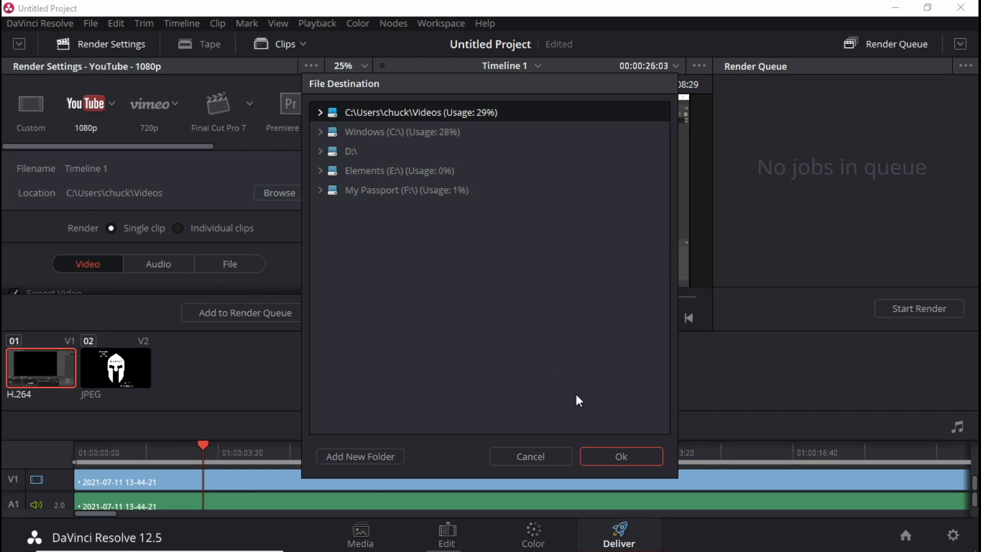
pyautogui.click(621, 456)
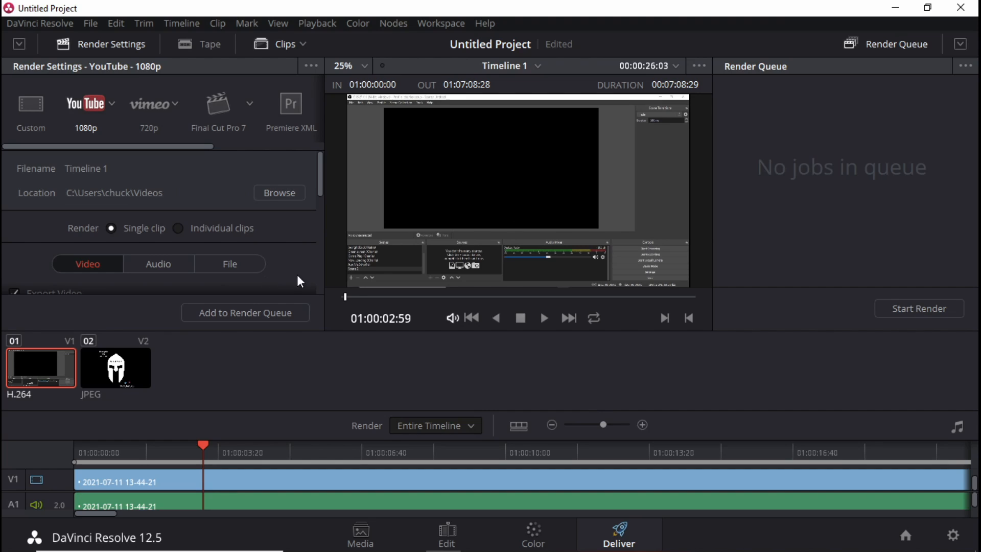
# Choose 1920 x 1080 HD as the render resolution and review the quality and key frame settings.
pyautogui.moveTo(317, 172); pyautogui.dragTo(322, 237)
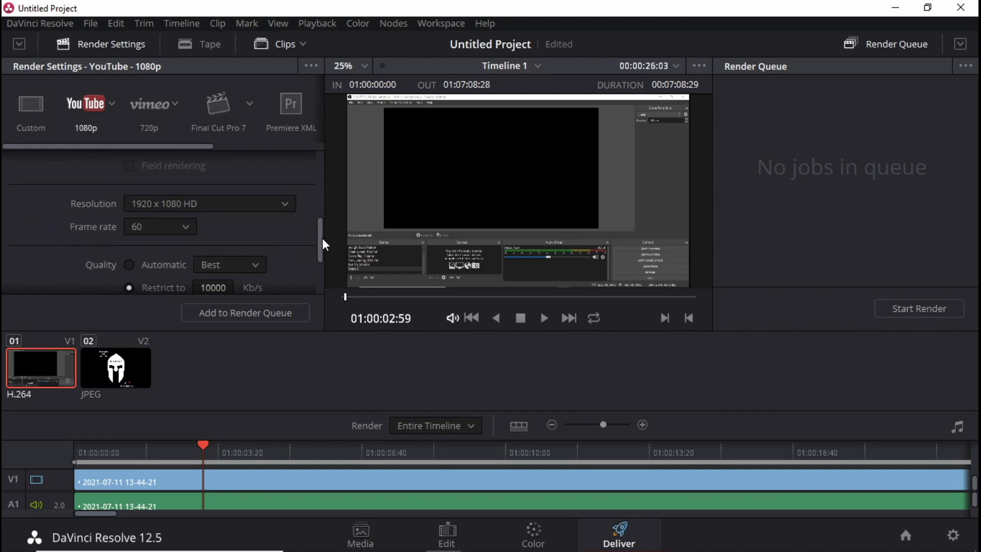
pyautogui.click(285, 204)
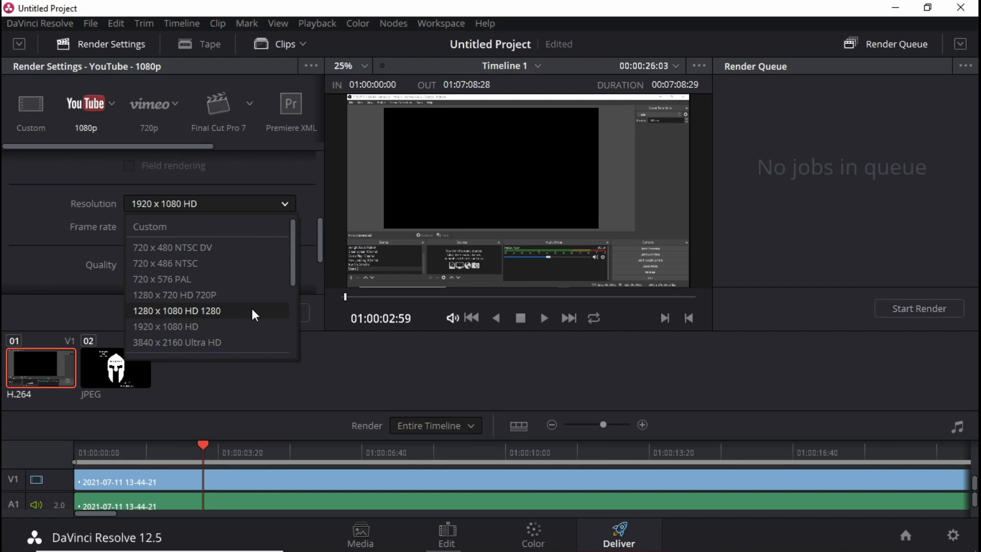
pyautogui.click(258, 331)
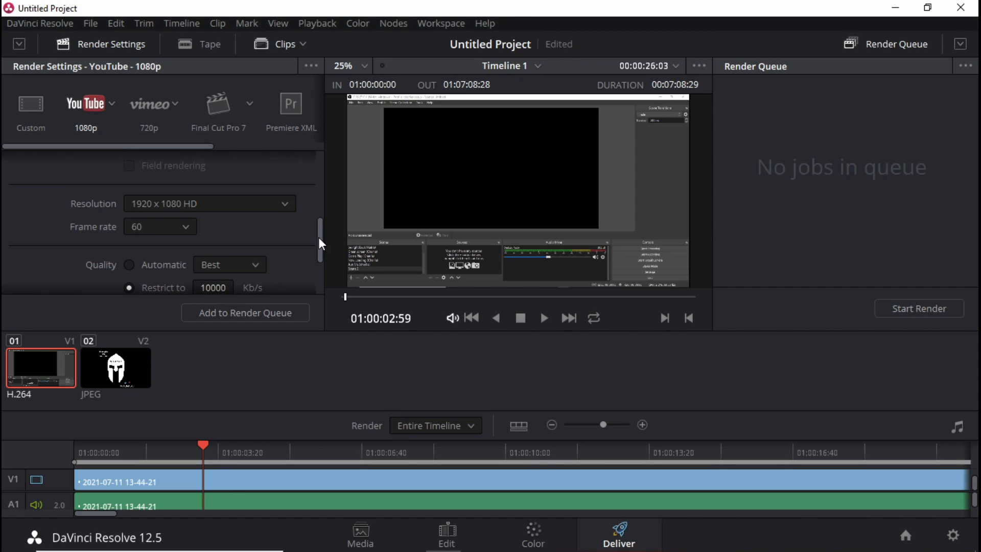
pyautogui.moveTo(320, 239); pyautogui.dragTo(320, 264)
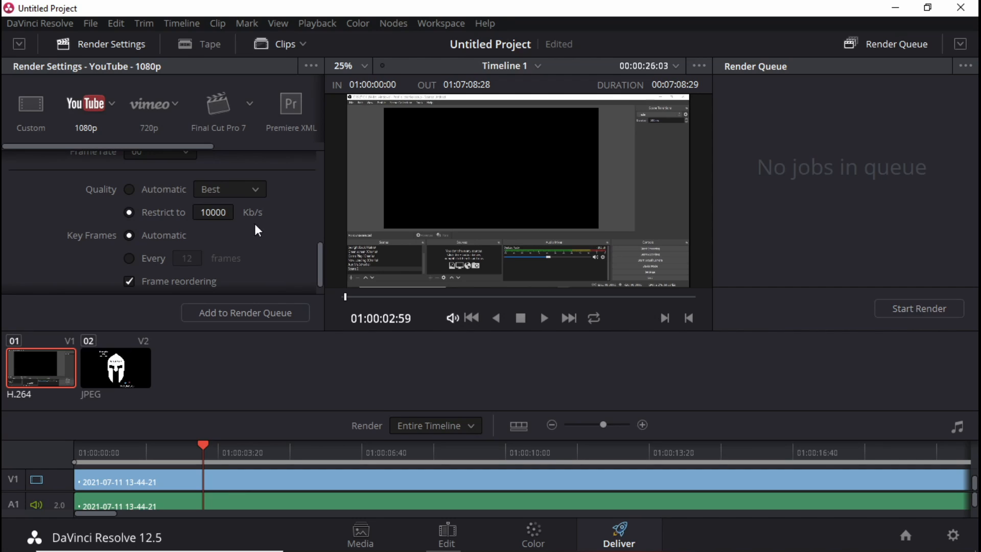
pyautogui.scroll(3, 273, 245)
pyautogui.click(289, 215)
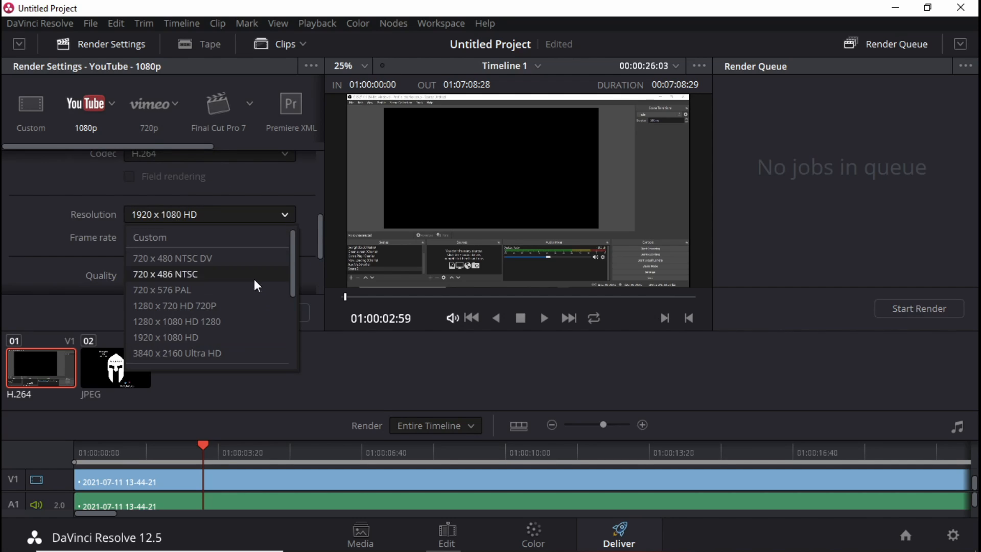
pyautogui.click(256, 341)
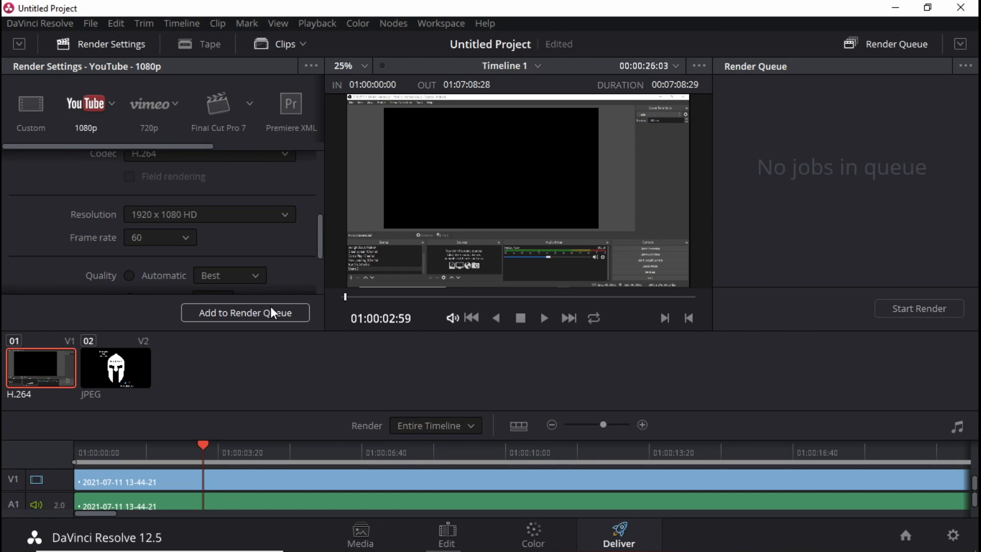
pyautogui.moveTo(318, 240); pyautogui.dragTo(314, 279)
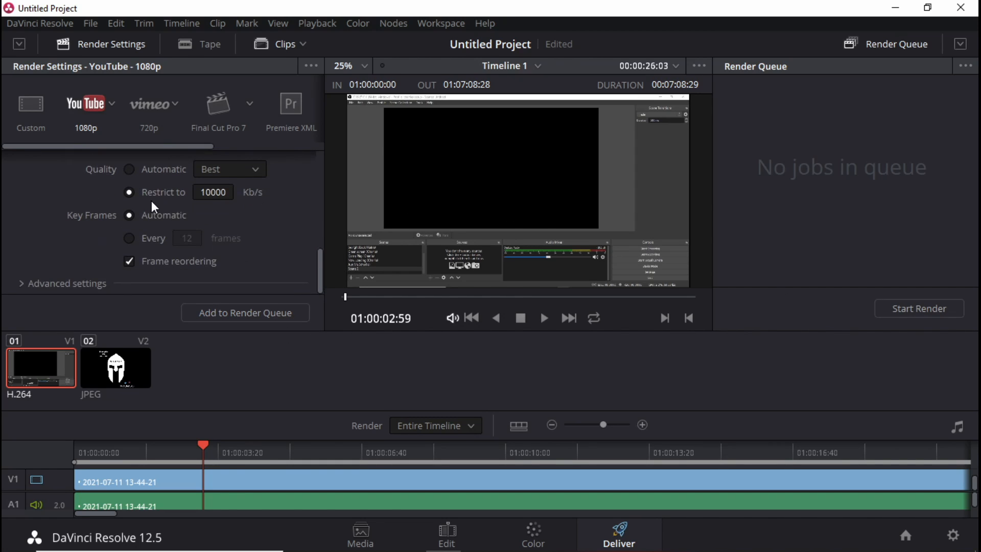
# Add the timeline to the render queue and render it, overwriting the existing file.
pyautogui.click(241, 315)
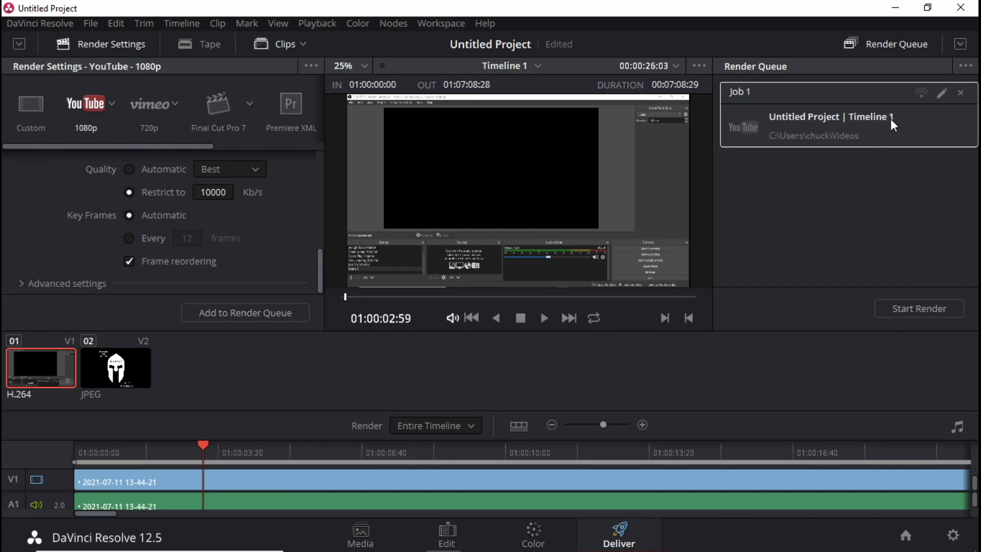
pyautogui.click(902, 312)
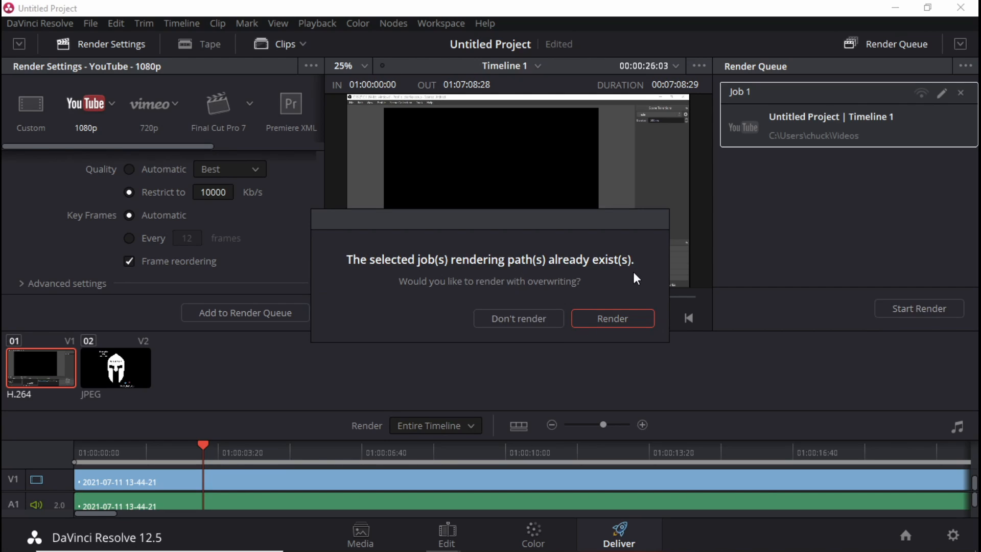
pyautogui.click(621, 321)
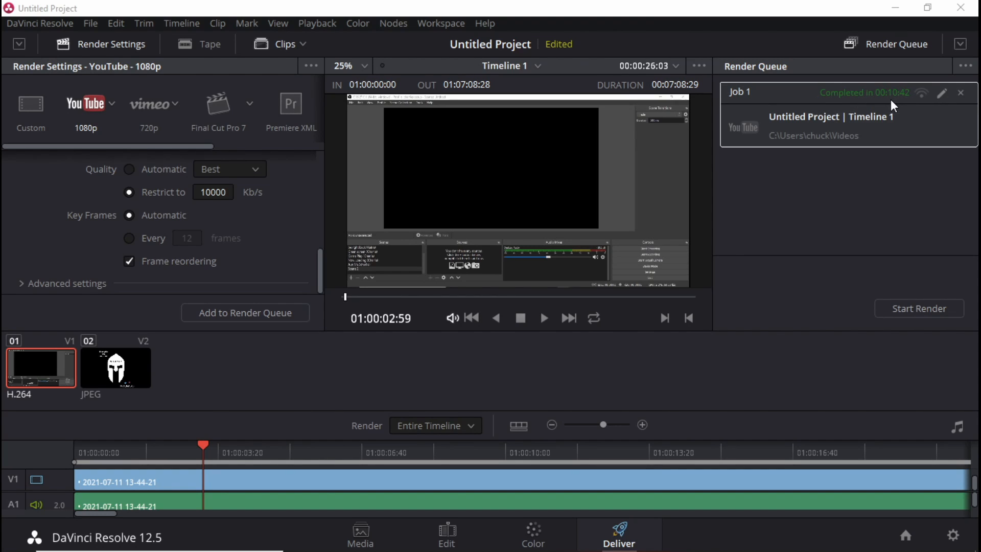
# Open the finished render job's file location and bring up its folder in File Explorer.
pyautogui.rightClick(792, 120)
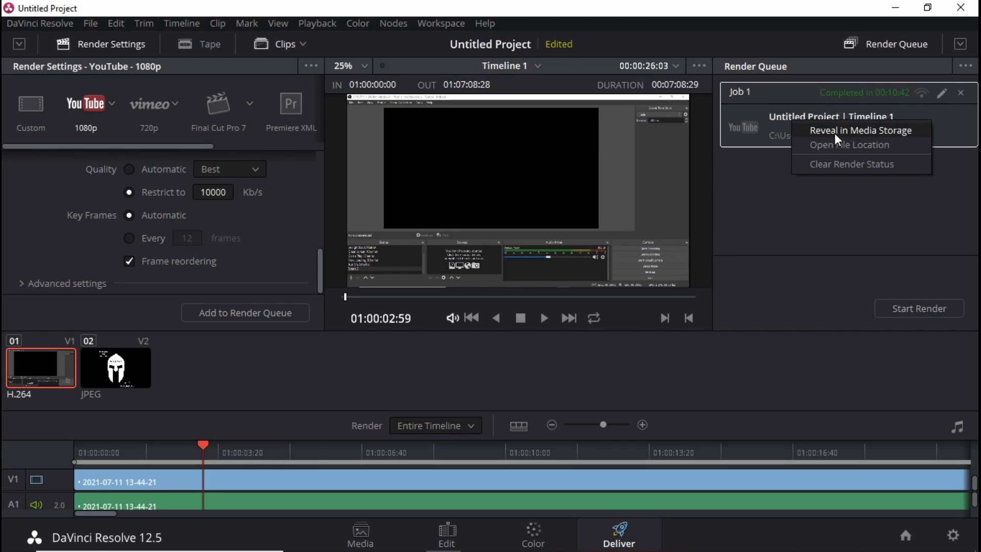
pyautogui.click(862, 145)
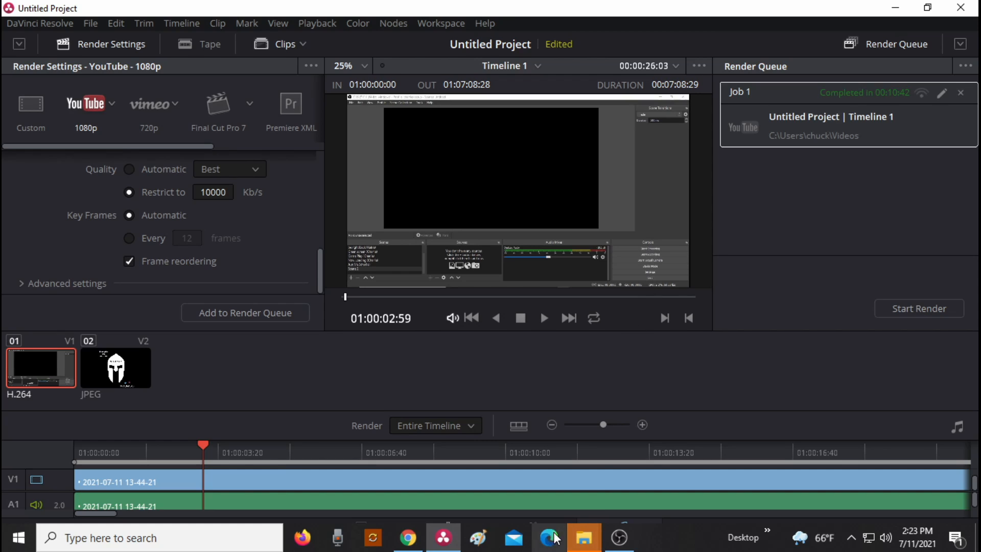
pyautogui.moveTo(584, 538)
pyautogui.click(619, 495)
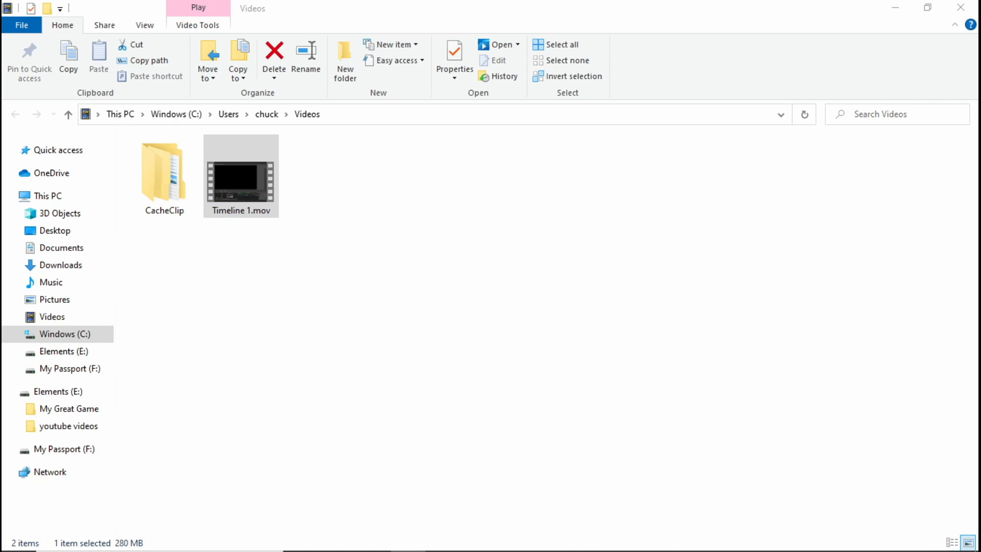
# Narrow the YouTube Studio window beside the folder, upload Timeline 1.mov to it, and maximize the browser.
pyautogui.moveTo(980, 61); pyautogui.dragTo(561, 58)
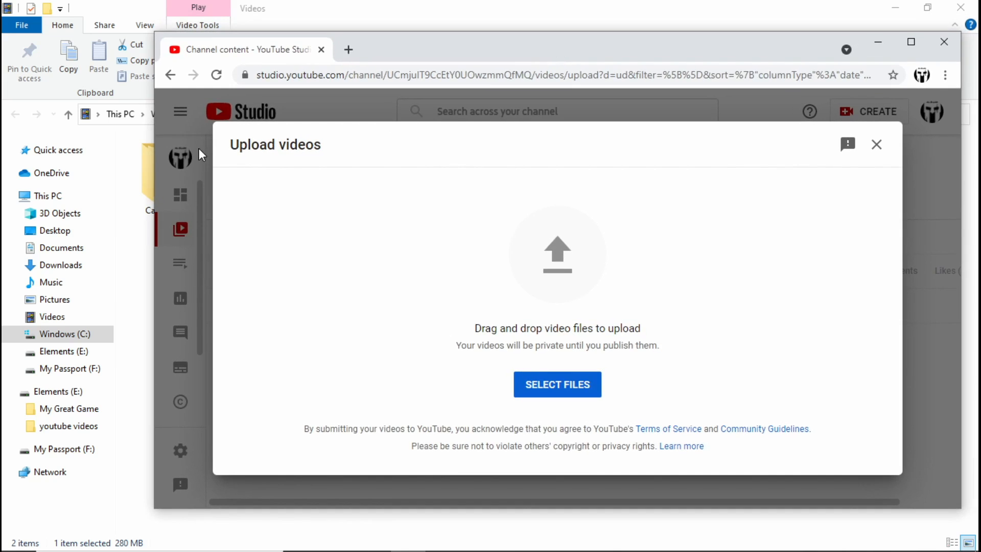
pyautogui.moveTo(155, 156); pyautogui.dragTo(556, 163)
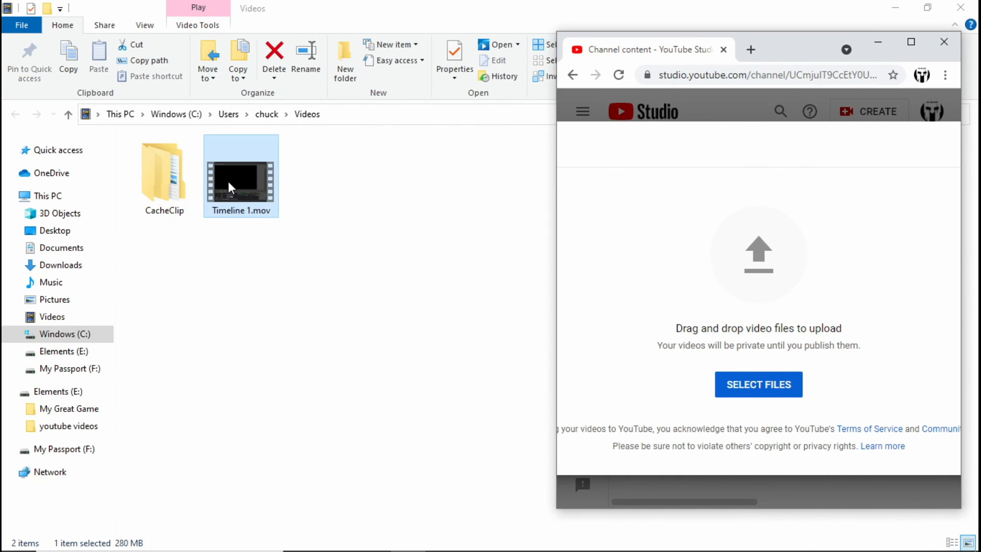
pyautogui.moveTo(228, 187); pyautogui.dragTo(704, 247)
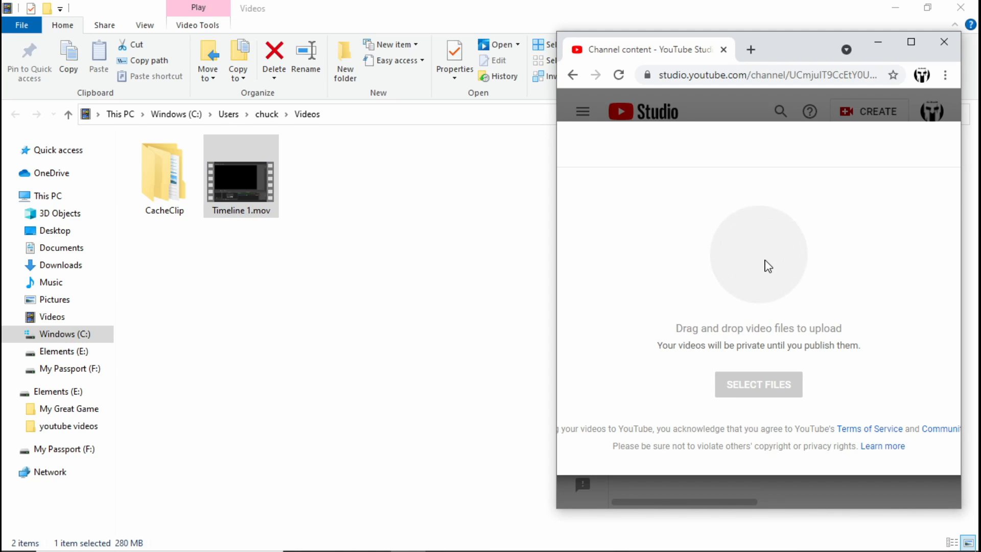
pyautogui.click(911, 42)
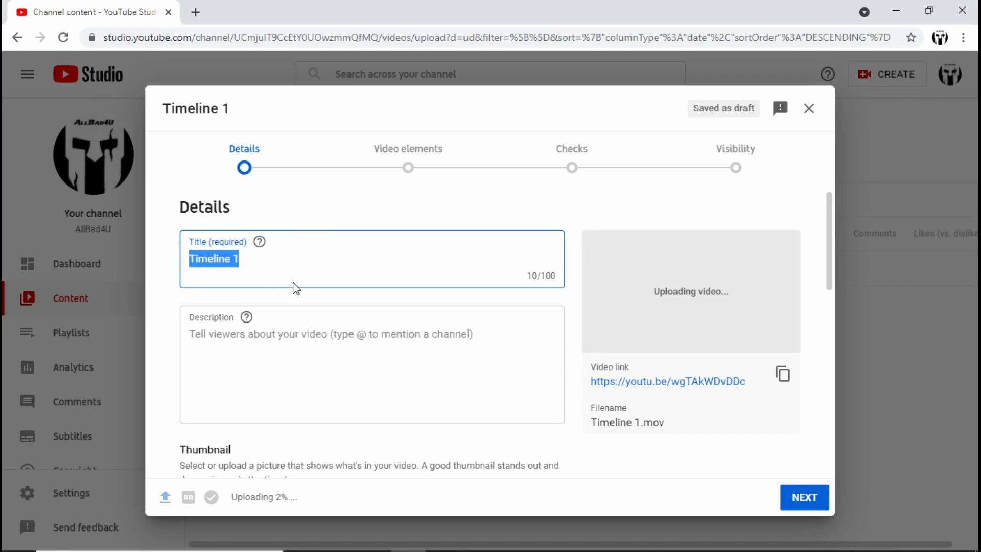
# Mark the uploaded video as not made for kids and look over the description and thumbnail sections.
pyautogui.scroll(-10, 378, 330)
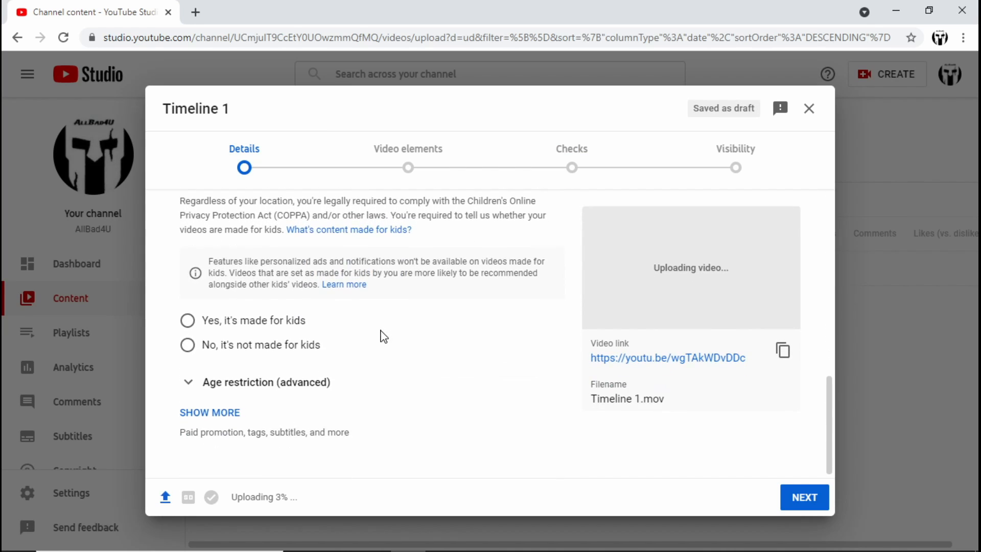
pyautogui.click(271, 347)
pyautogui.scroll(1, 507, 333)
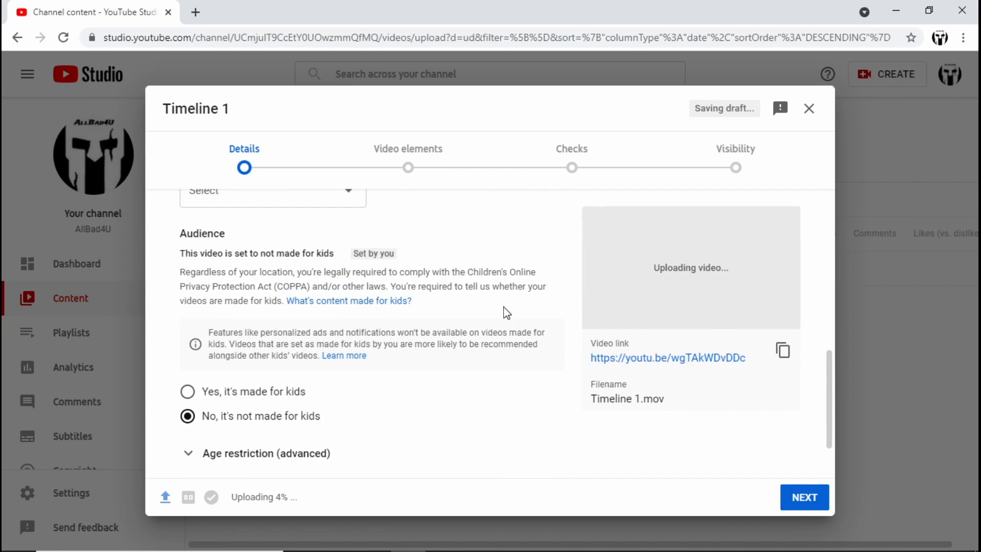
pyautogui.scroll(10, 504, 312)
pyautogui.scroll(-5, 493, 296)
pyautogui.scroll(2, 492, 296)
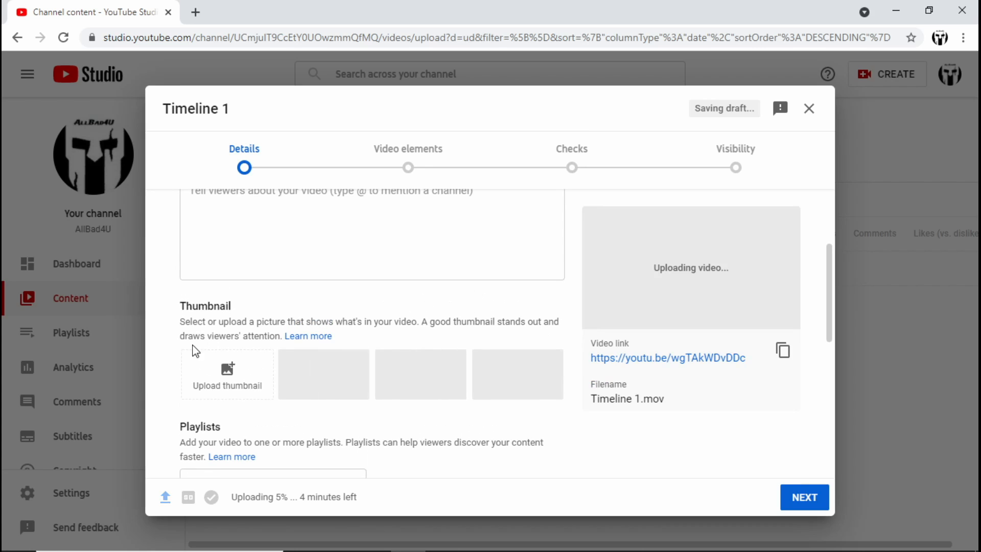